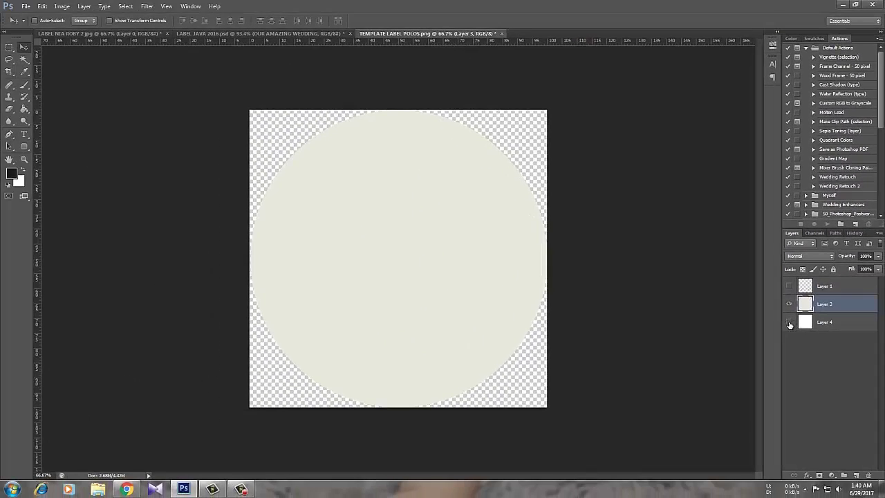
Step: Duplicate the cream circle layer and fill the copy with the dark foreground color using the Paint Bucket
left_click(789, 322)
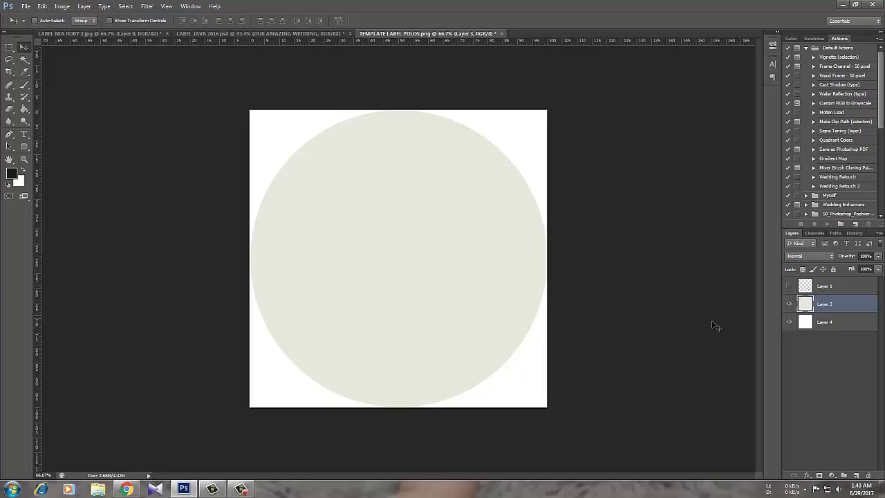
left_click(789, 323)
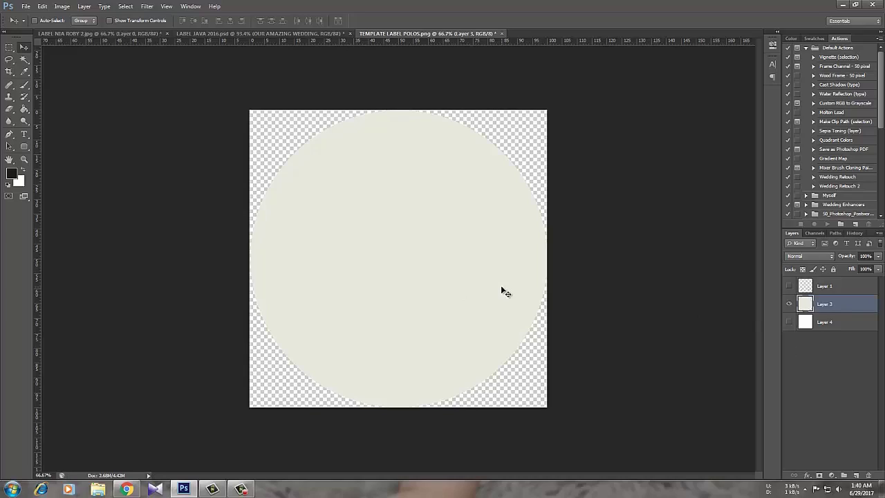
key("ctrl+j")
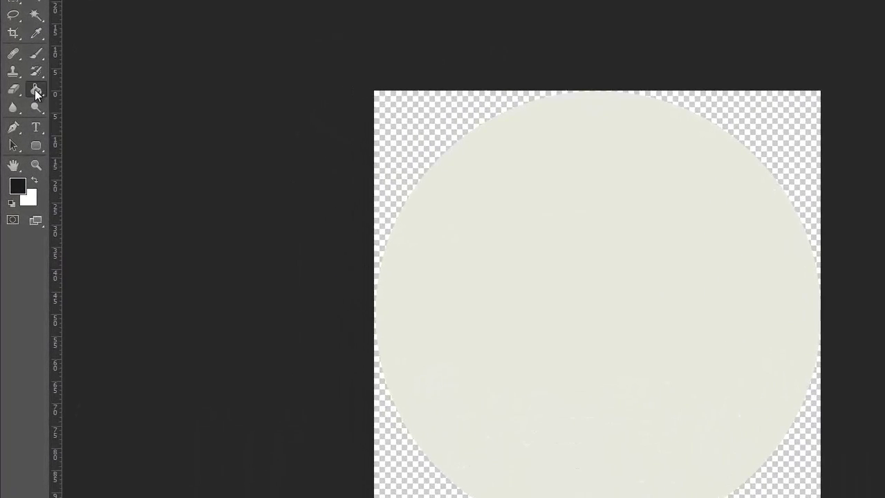
left_click(25, 108)
left_click(533, 204)
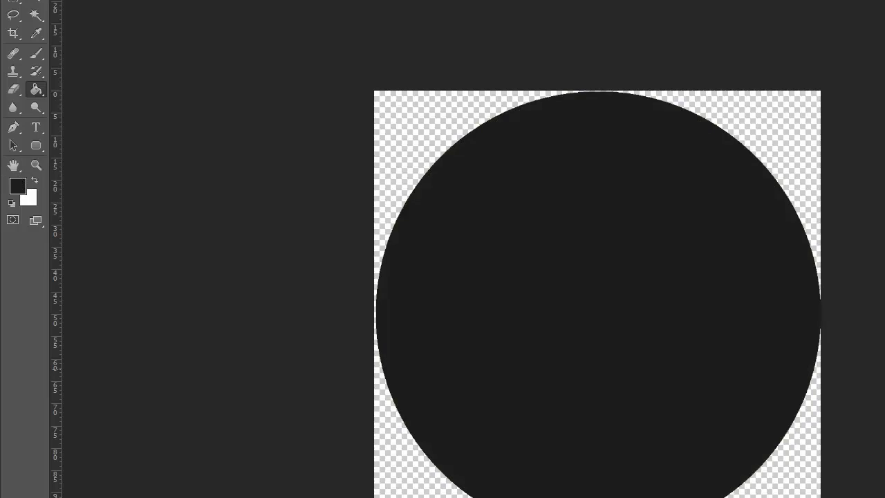
Step: Select roughly the upper third of the dark circle with the Rectangular Marquee and delete it
left_click(14, 4)
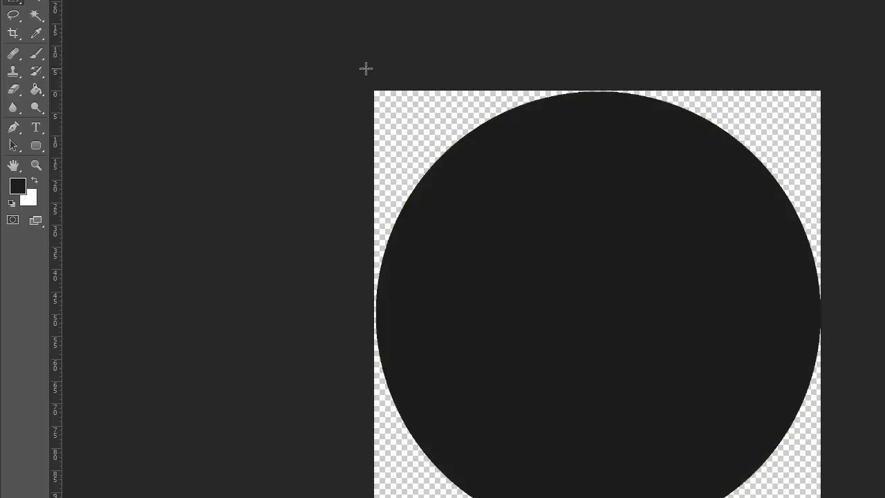
left_click(13, 3)
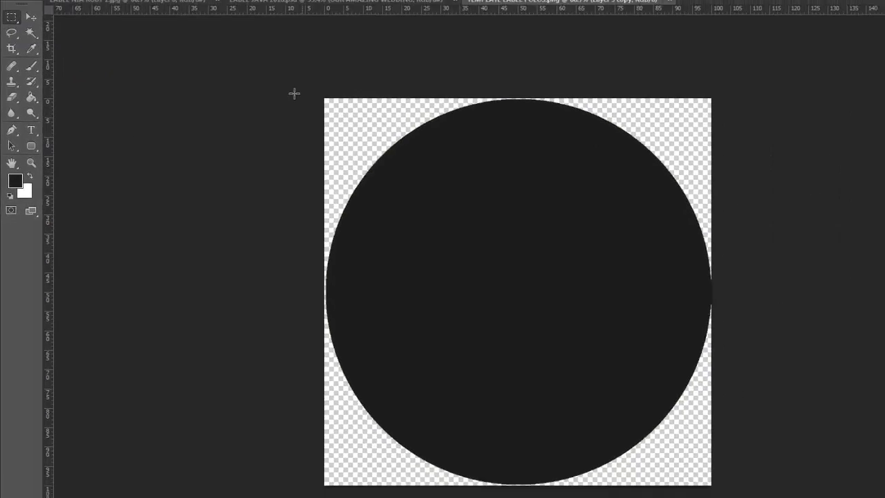
left_click_drag(370, 87, 823, 264)
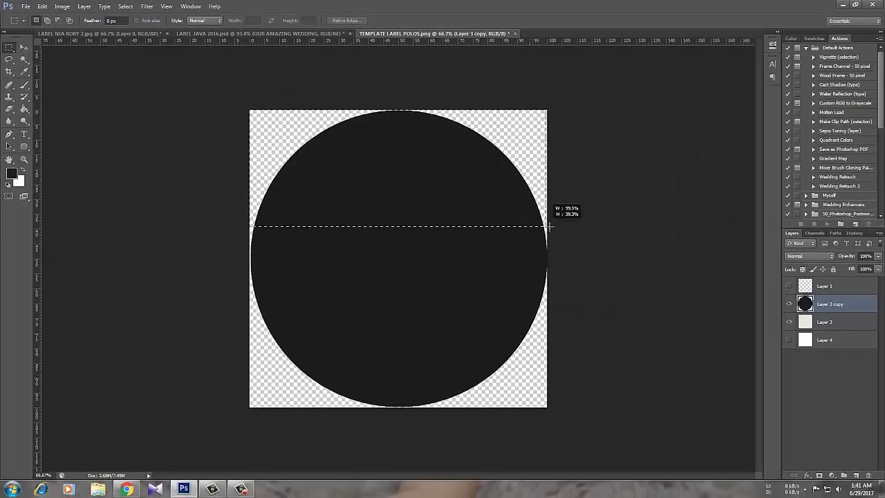
left_click_drag(548, 226, 579, 203)
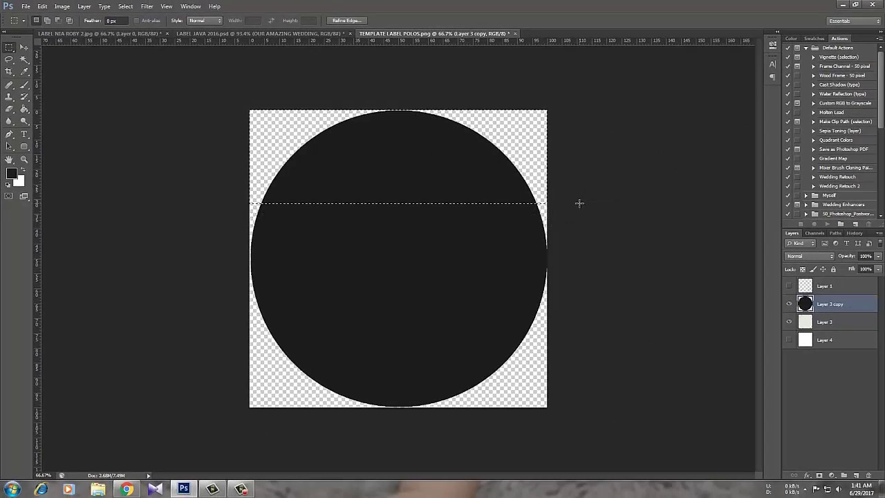
key("ctrl+BackSpace")
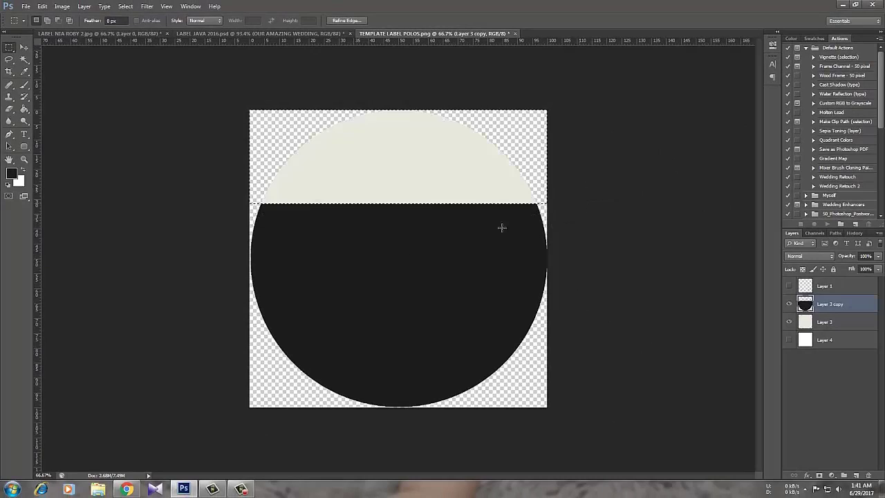
Step: Delete roughly the lower quarter of the dark circle, leaving a horizontal band, and clear the selection
left_click_drag(209, 419, 627, 329)
key("ctrl+BackSpace")
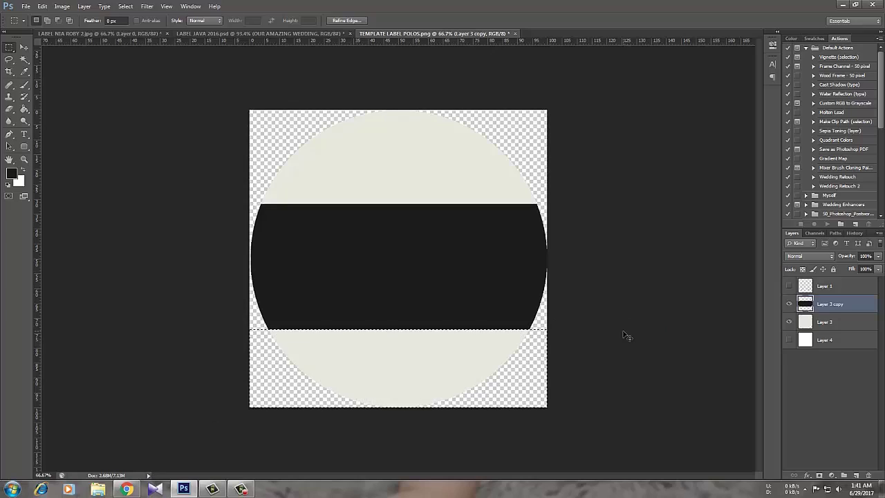
key("ctrl+d")
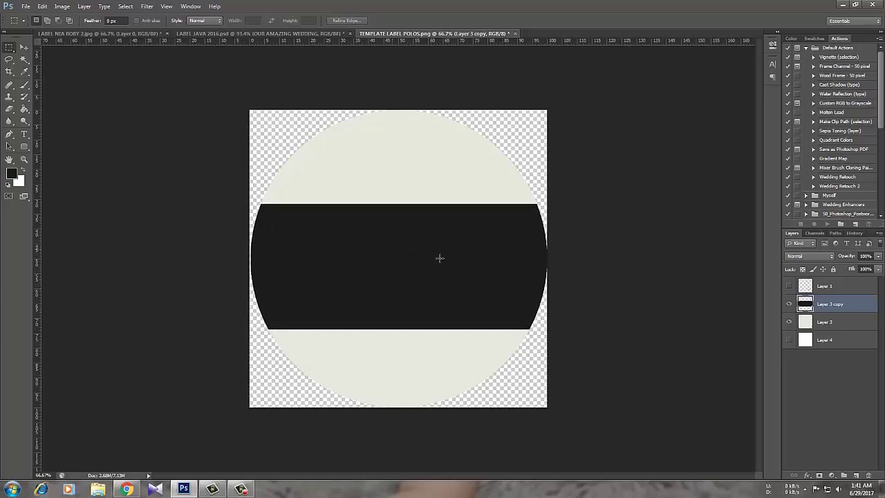
Step: Add the text JAVA PHOTO STUDIO in the cream area above the dark band
left_click(25, 134)
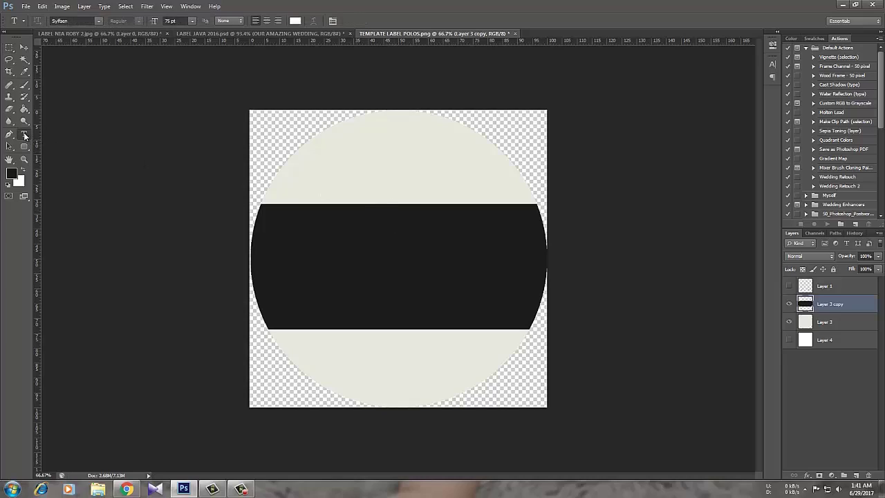
left_click(339, 142)
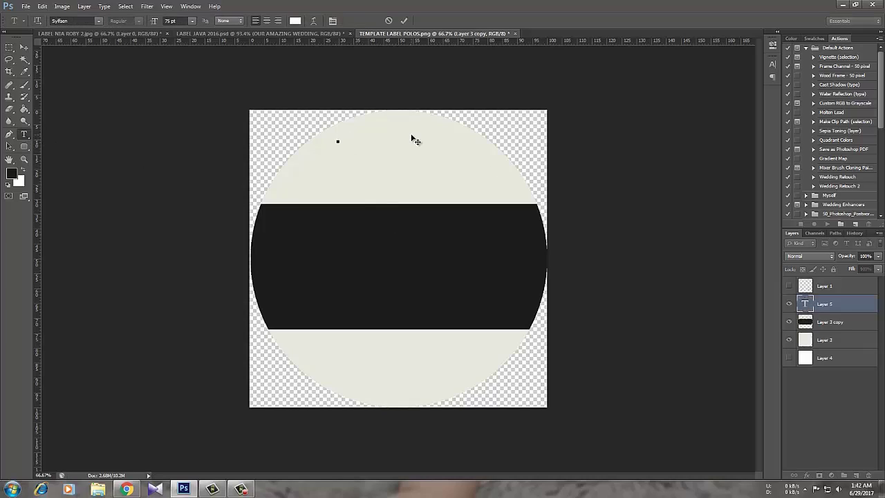
type("JAVA PHO")
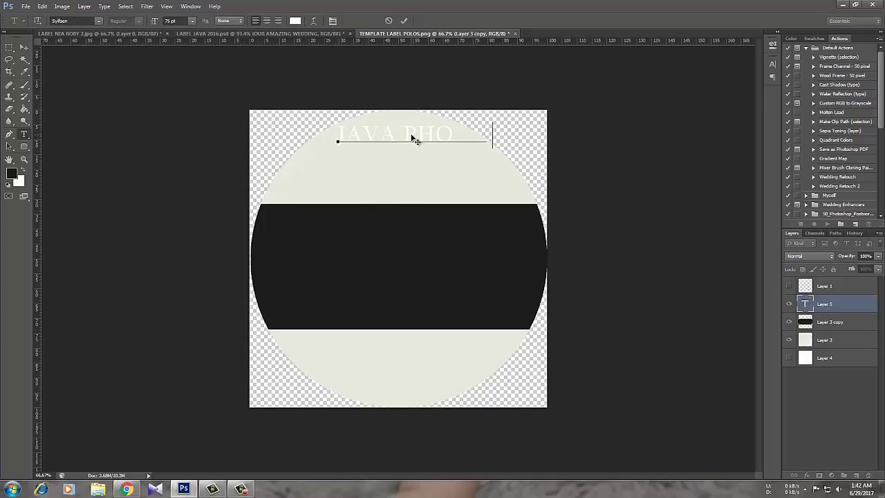
type("TO STUDO")
Step: Set the color of the whole JAVA PHOTO STUDIO text to dark gray 5e5e5e
key("ctrl+a")
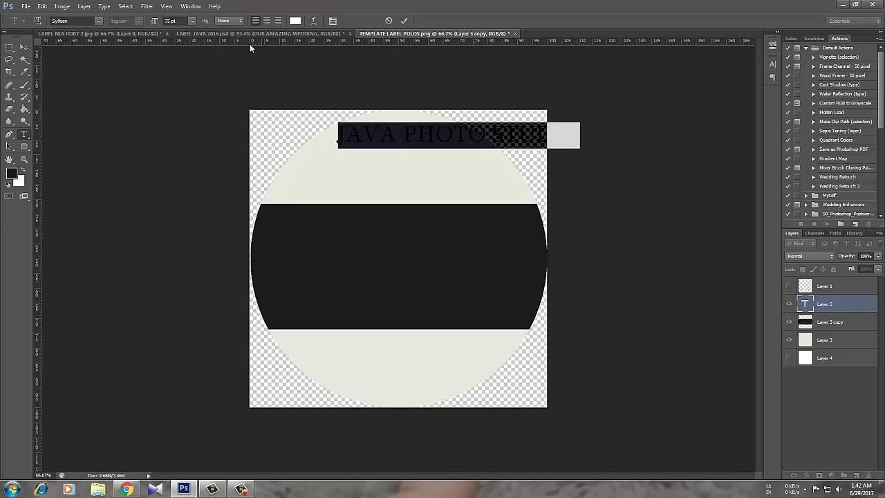
left_click(294, 20)
left_click(414, 254)
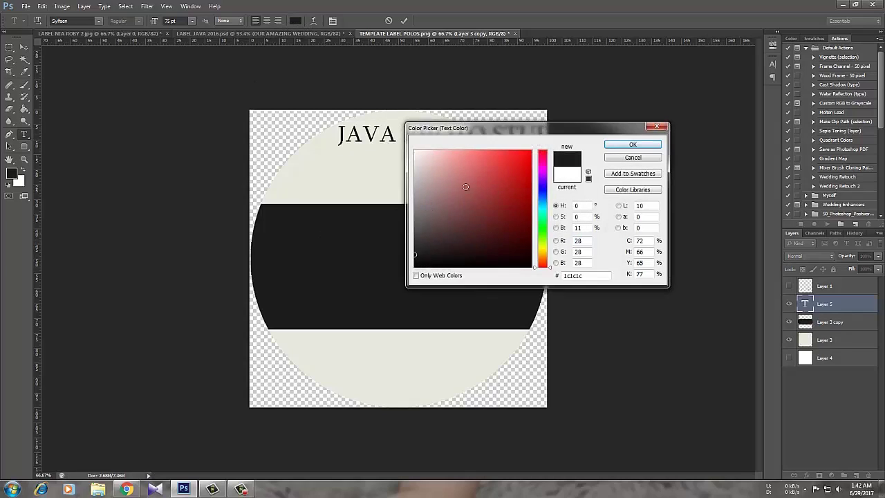
mouse_move(414, 258)
left_mouse_down()
mouse_move(405, 262)
mouse_move(395, 223)
left_mouse_up()
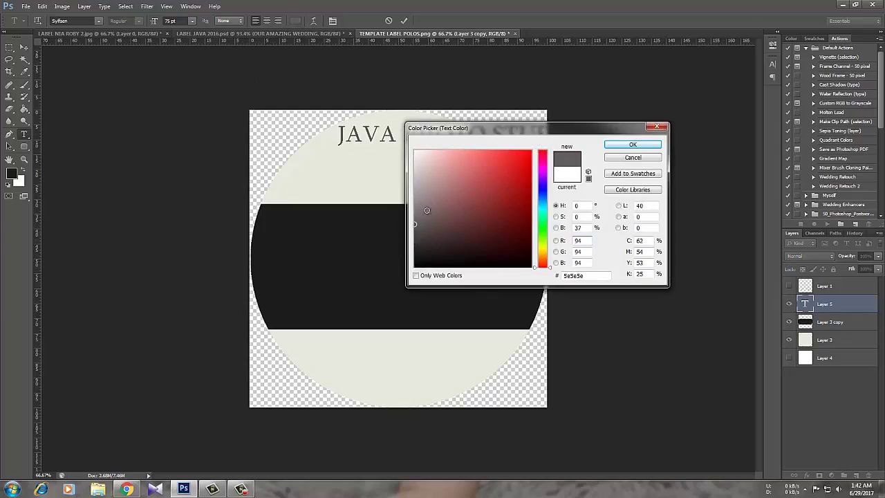
left_click(629, 145)
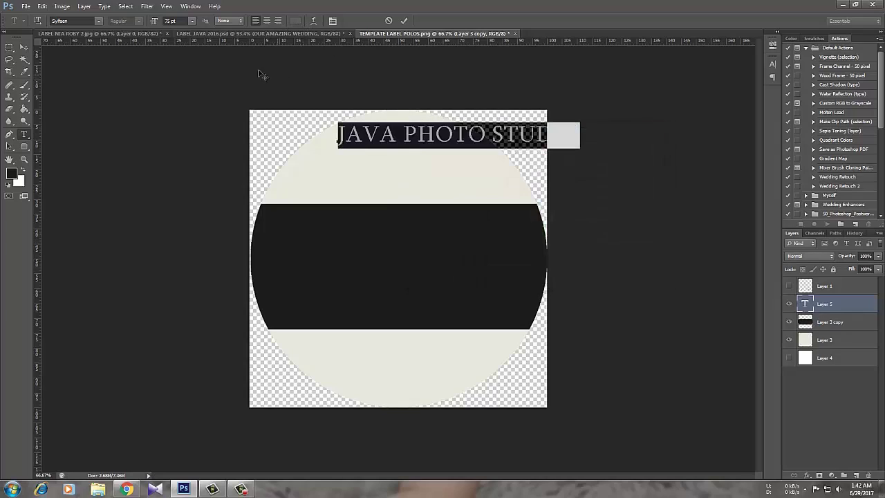
Step: Set the JAVA PHOTO STUDIO text to 24 pt and center it near the top edge of the circle
left_click(193, 22)
left_click(192, 119)
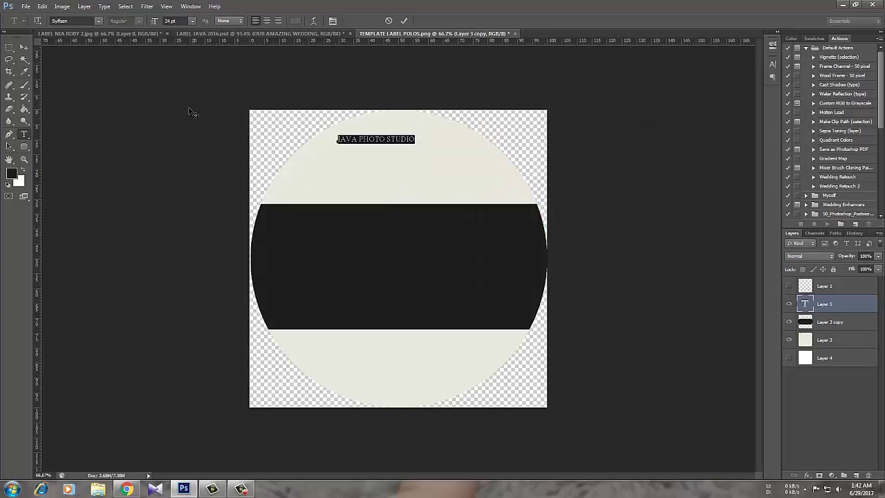
left_click(31, 48)
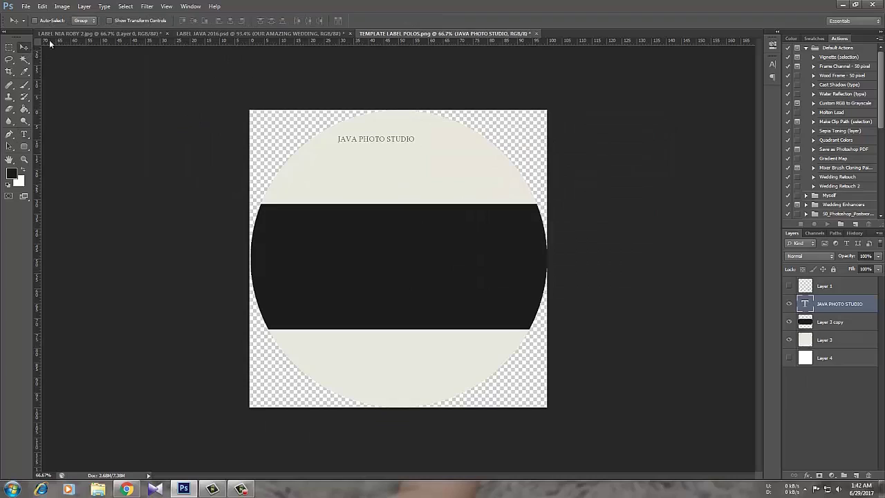
left_click(23, 134)
left_click_drag(339, 139, 452, 139)
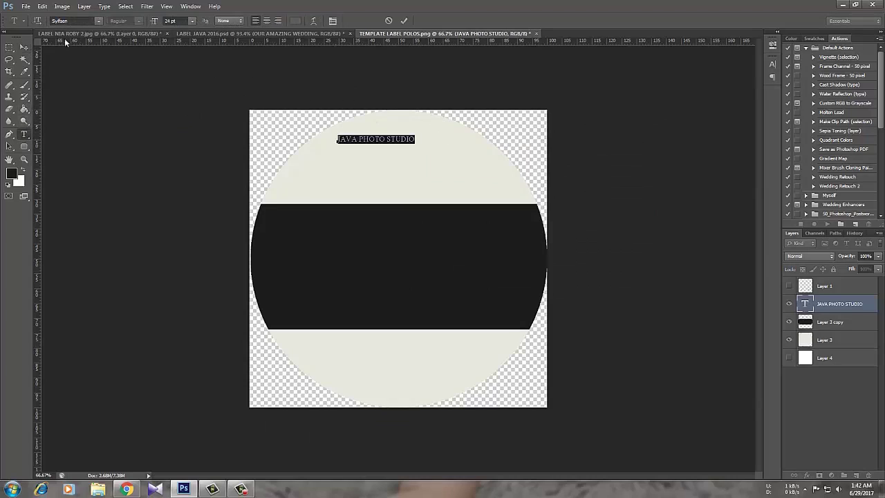
left_click(25, 48)
left_click_drag(399, 142, 421, 127)
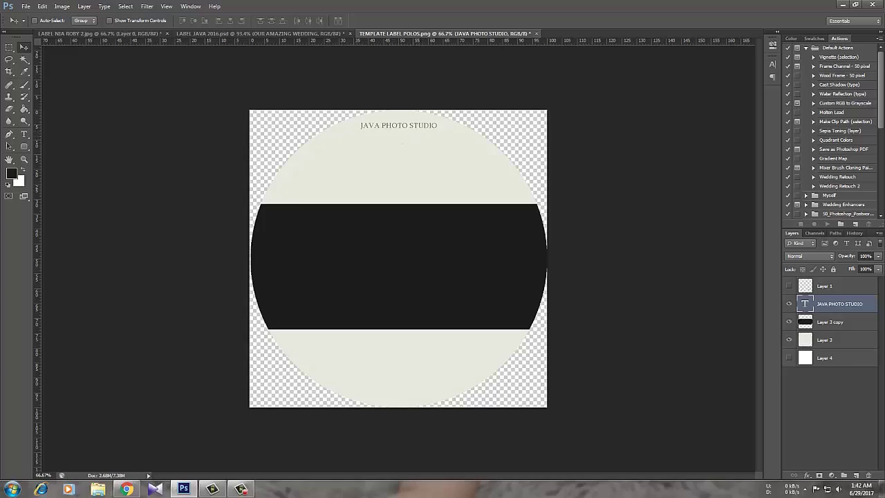
Step: Add the first partner's name below the studio text and set its size to 72 pt
left_click(24, 134)
left_click(330, 157)
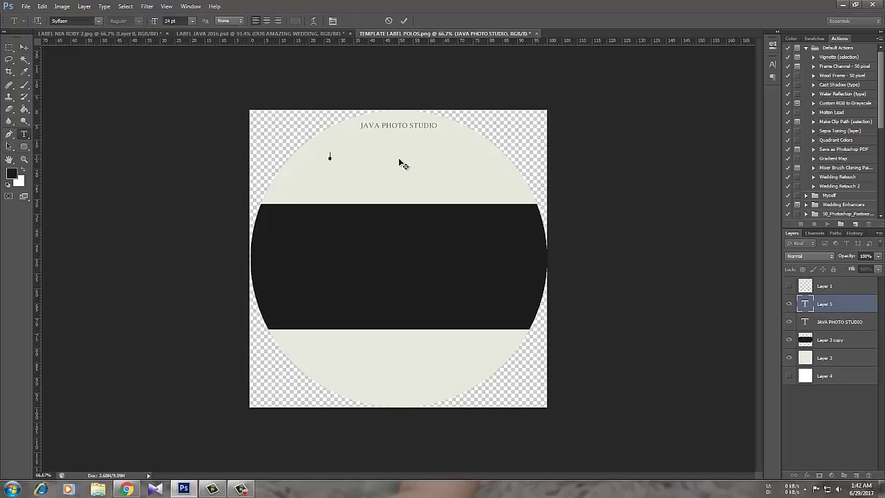
type("NIA")
key("ctrl+a")
left_click(191, 21)
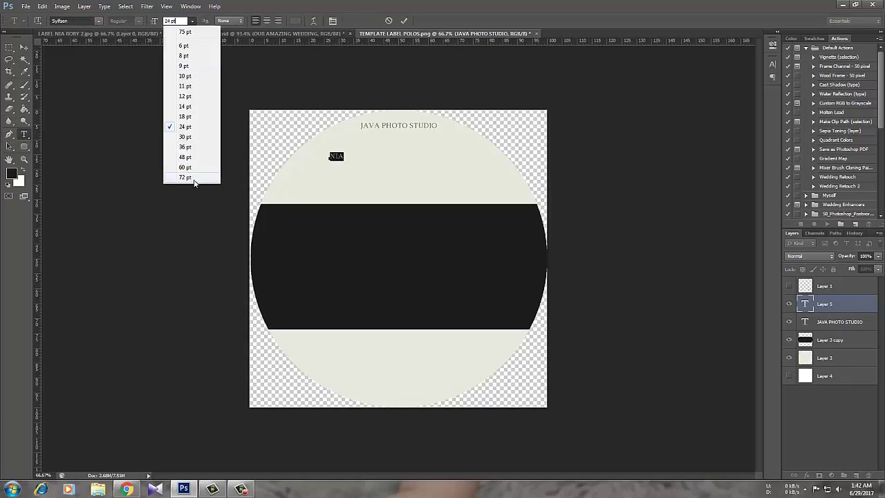
left_click(196, 179)
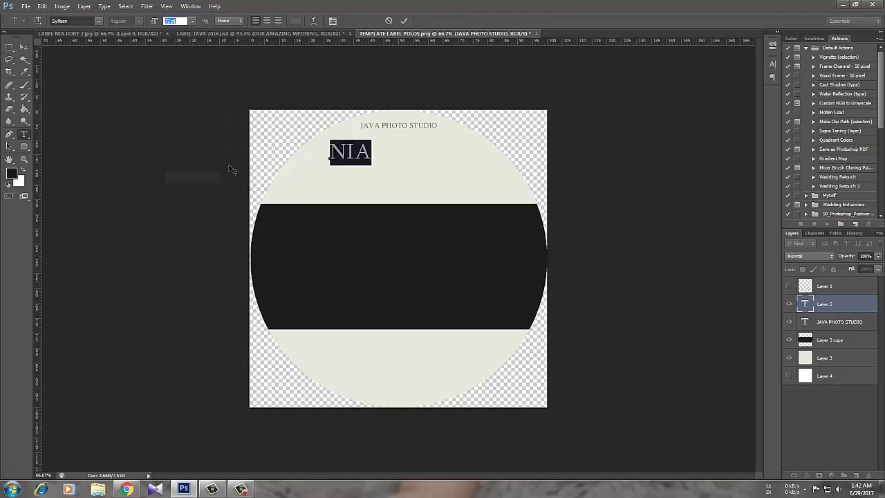
Step: Change the first partner's name to the Little Lord Fontleroy NF font and commit the text
left_click(99, 20)
left_click_drag(207, 253, 213, 165)
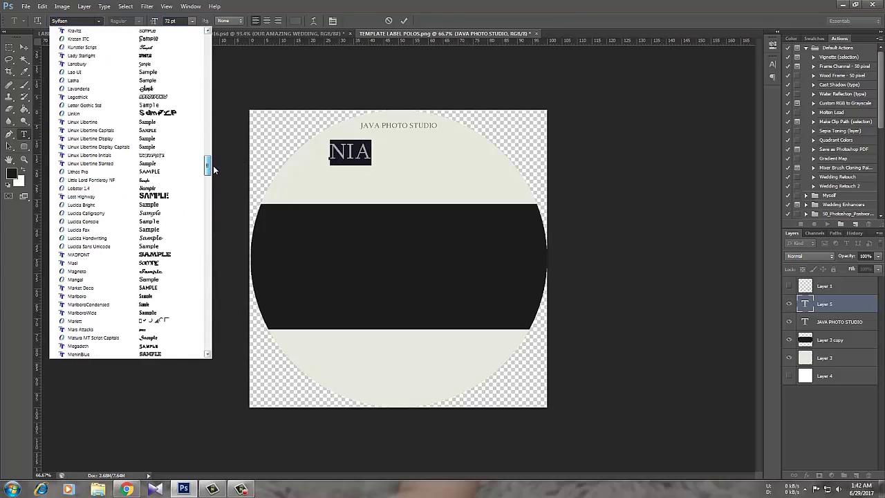
left_click(118, 186)
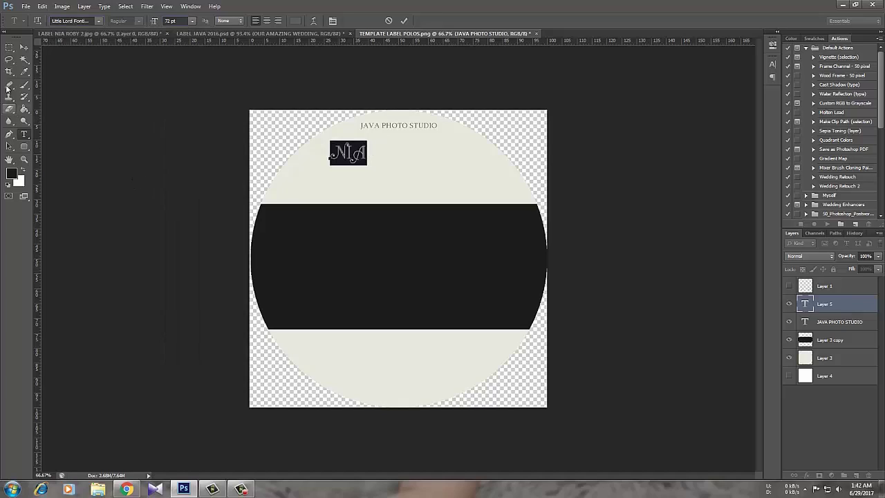
left_click(22, 47)
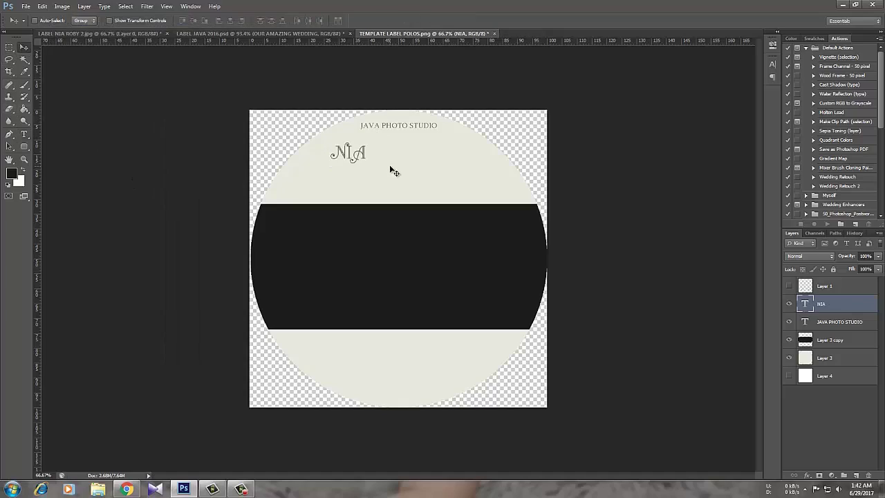
Step: Enlarge the first partner's name to about 99.9 pt and place a copy of it beside the original
key("ctrl+t")
left_click_drag(368, 141, 430, 151)
key("Return")
Step: Replace the wording of the copied name text with the second partner's name
key("t")
double_click(413, 149)
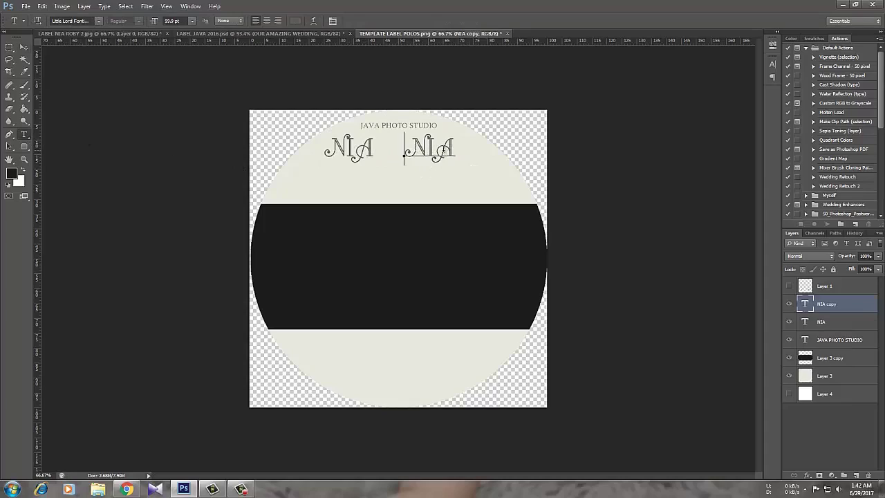
type("ROBY")
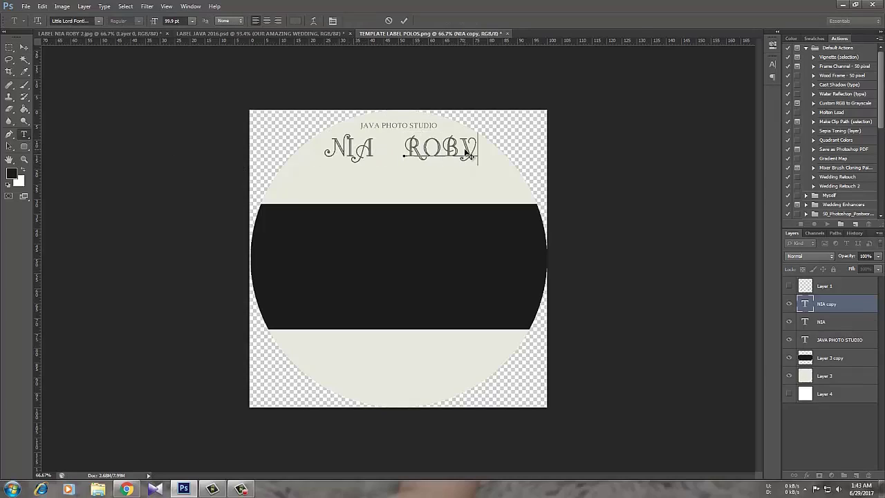
left_click(25, 48)
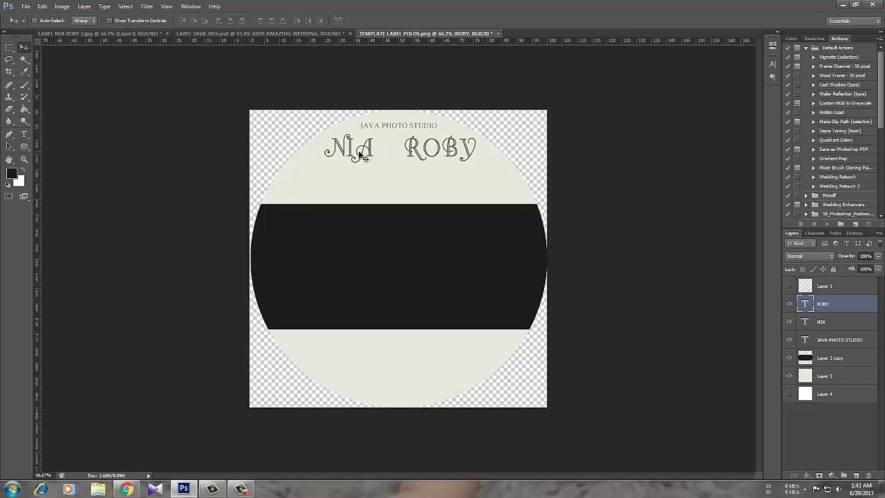
Step: Duplicate the first partner's name text and place the copy just below the row of names
right_click(368, 152)
left_click(385, 152)
left_click_drag(370, 153, 399, 182)
Step: Replace the lower copied text with an ampersand (&) and move it between the two names
left_click(24, 135)
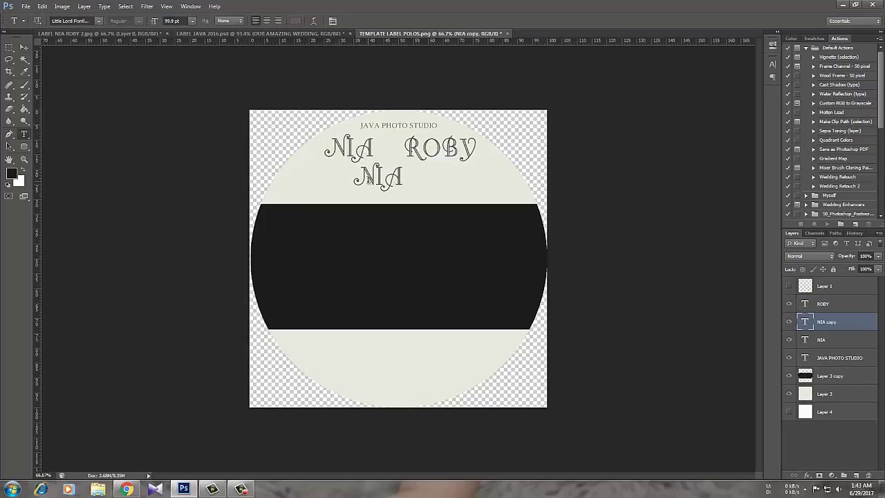
double_click(415, 177)
type("%")
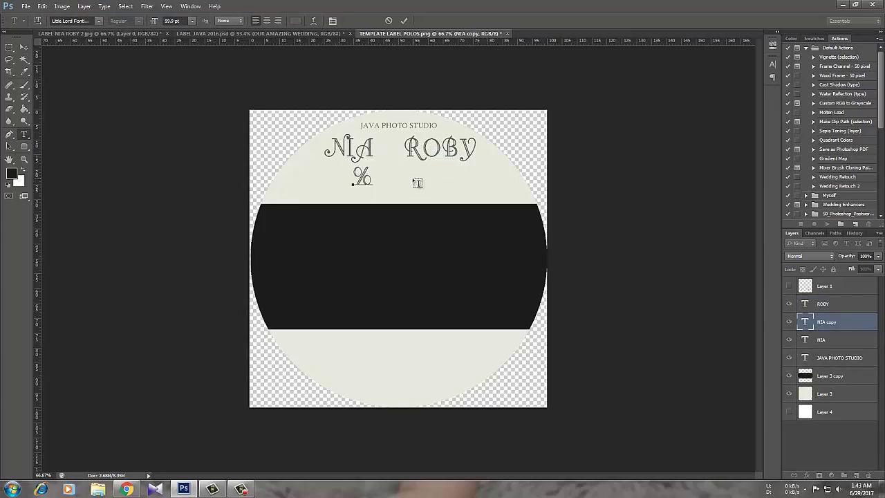
key("ctrl+a")
type("&")
left_click(24, 47)
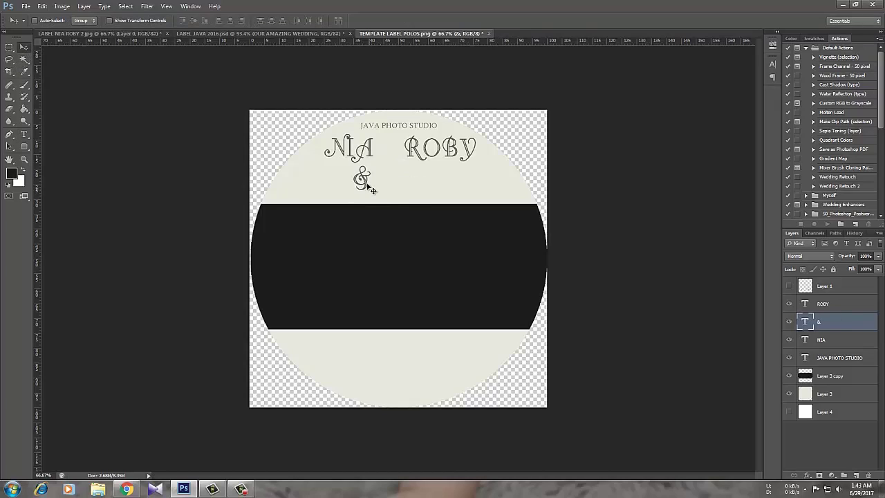
left_click_drag(362, 178, 398, 149)
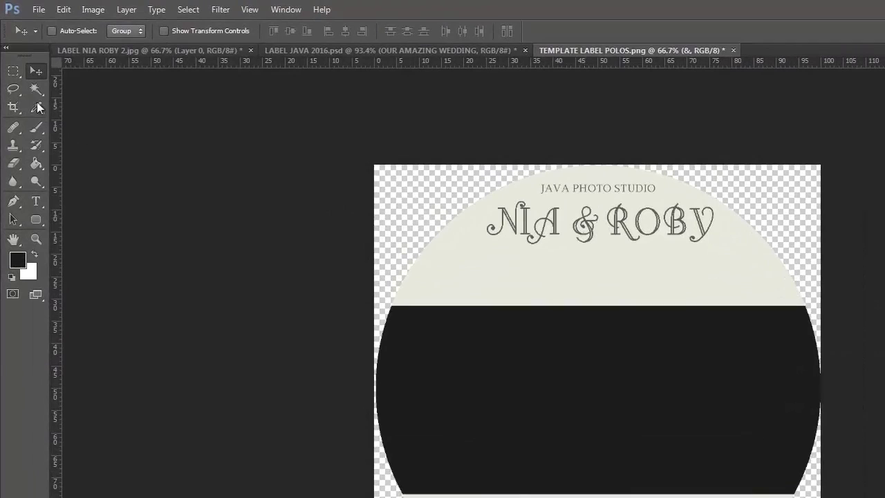
Step: Add a new layer above the dark band layer and draw a circular selection around the ampersand
right_click(14, 72)
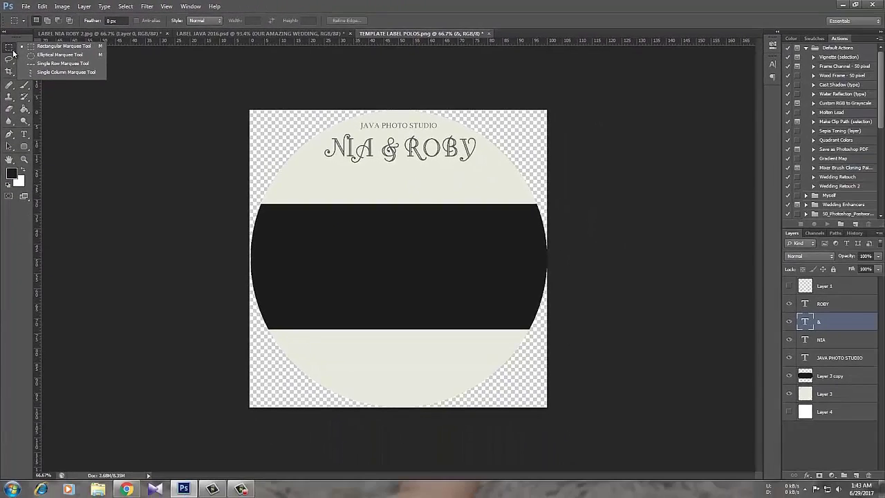
left_click(49, 55)
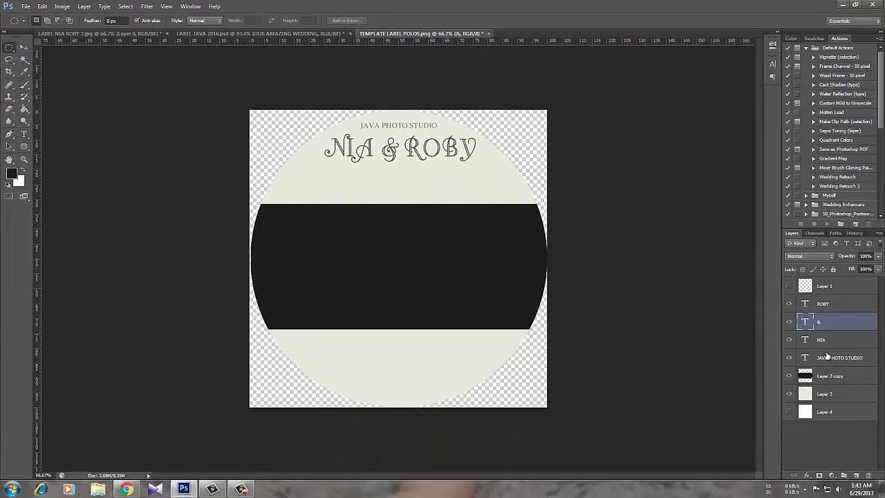
left_click(830, 376)
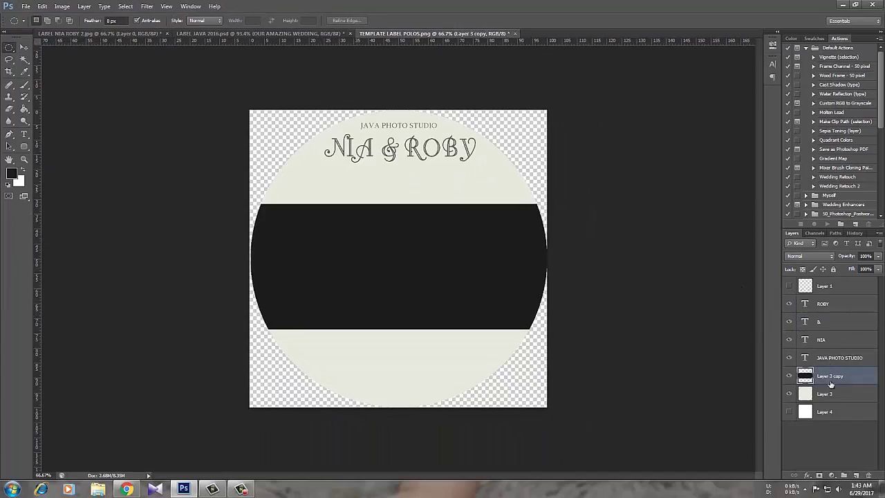
left_click(857, 475)
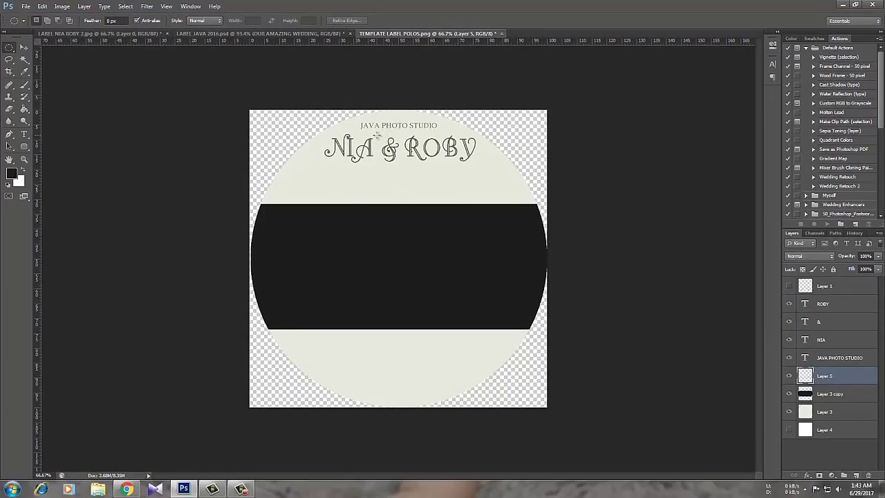
left_click_drag(377, 134, 407, 164)
Step: Set the foreground color to a bright red and fill the circular selection behind the ampersand with it
left_click(11, 173)
left_click_drag(528, 166, 533, 166)
left_click(630, 145)
key("g")
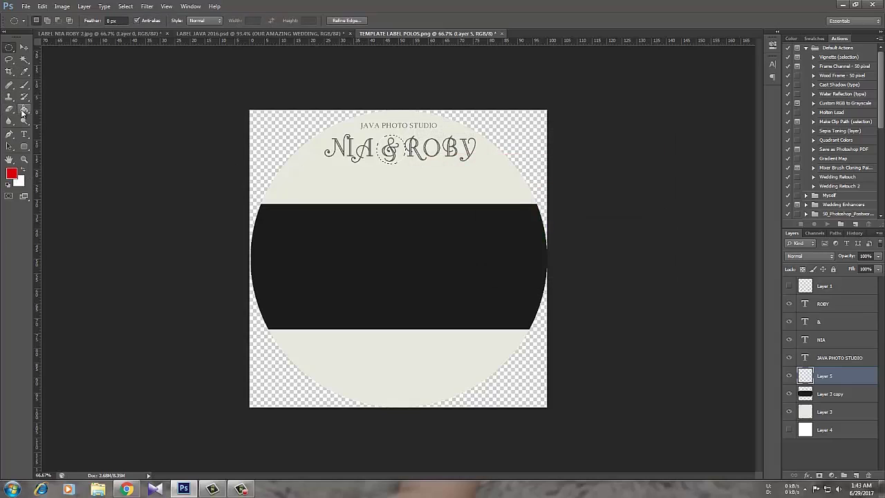
left_click(392, 151)
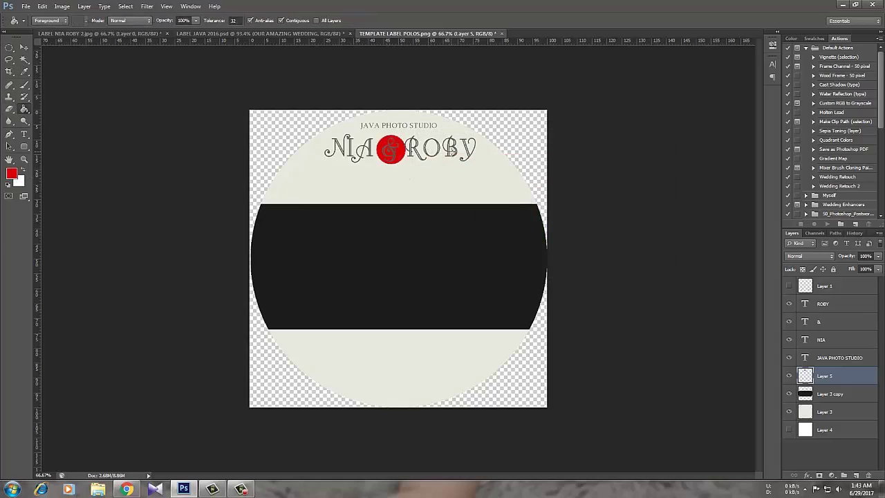
Step: Scale the second partner's name down to about 94.4 pt, leaving a small gap between it and the red circle
key("z")
left_click(609, 207)
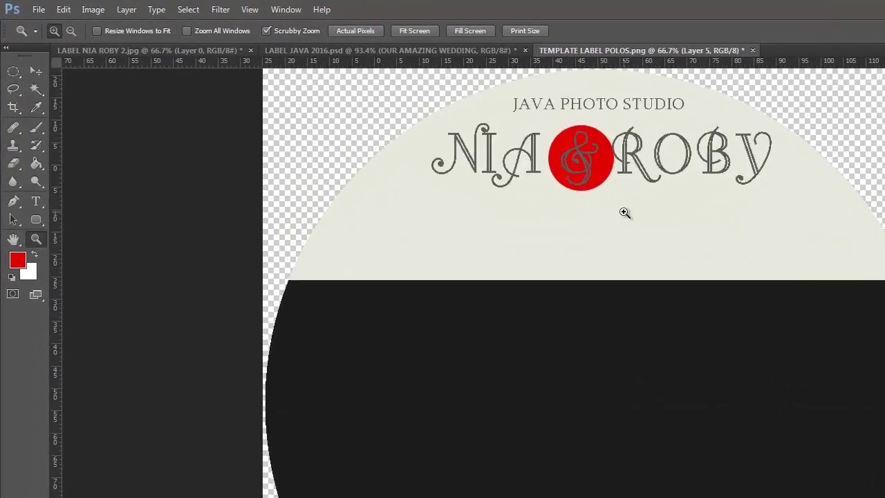
left_click(36, 70)
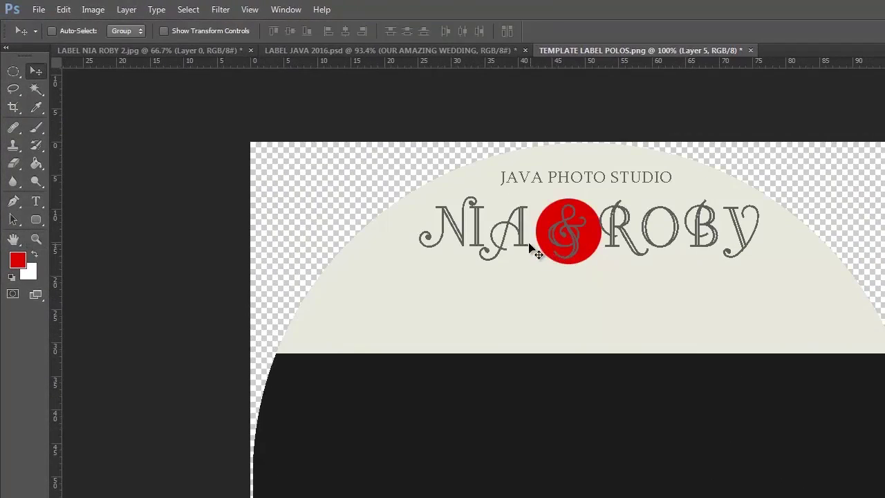
right_click(626, 238)
left_click(636, 244)
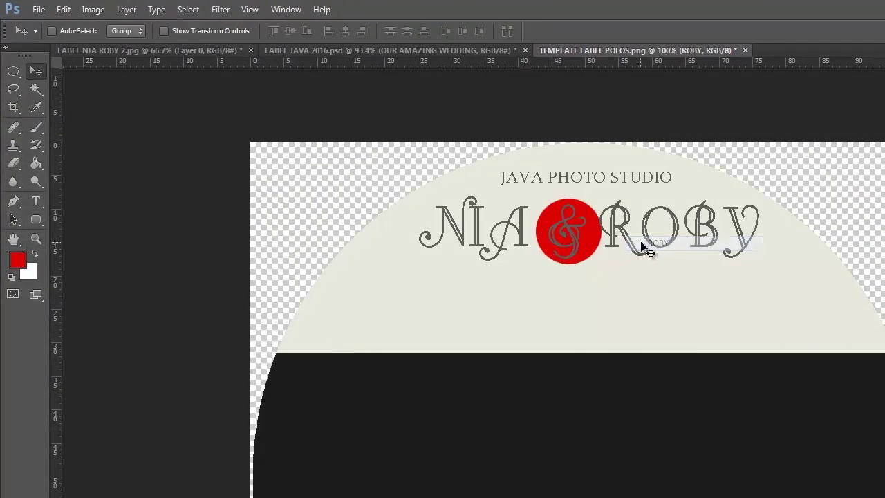
key("ctrl+t")
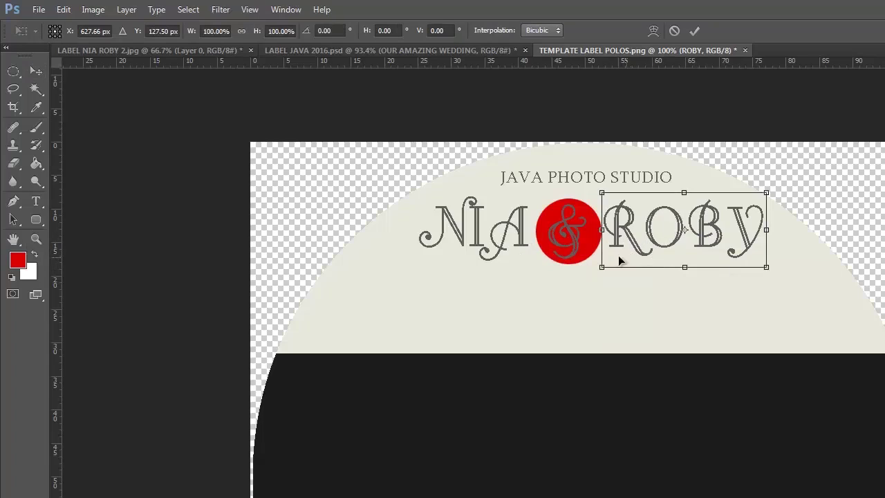
left_click_drag(604, 267, 614, 267)
key("Return")
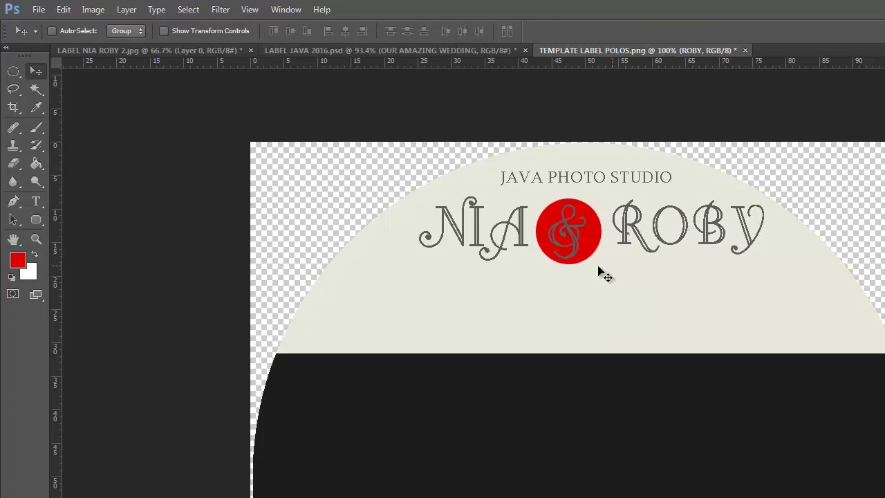
Step: Recolor the ampersand text to near-white (fffefe)
key("t")
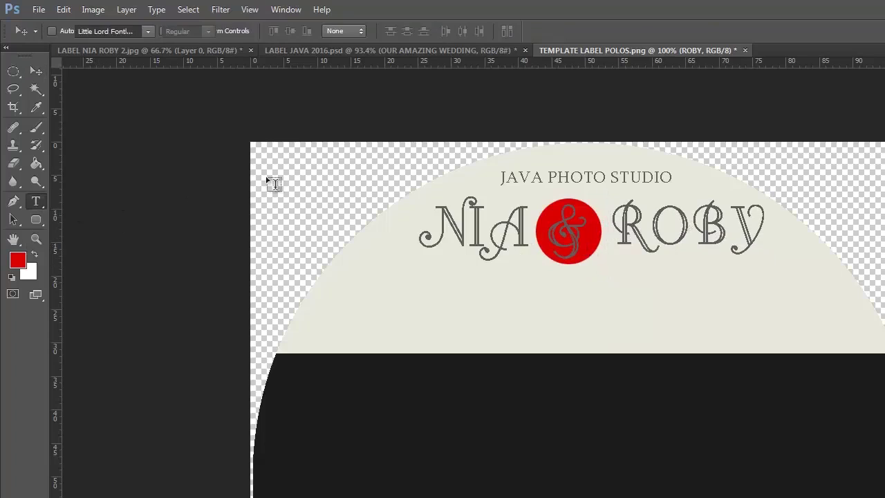
left_click(567, 232)
key("ctrl+a")
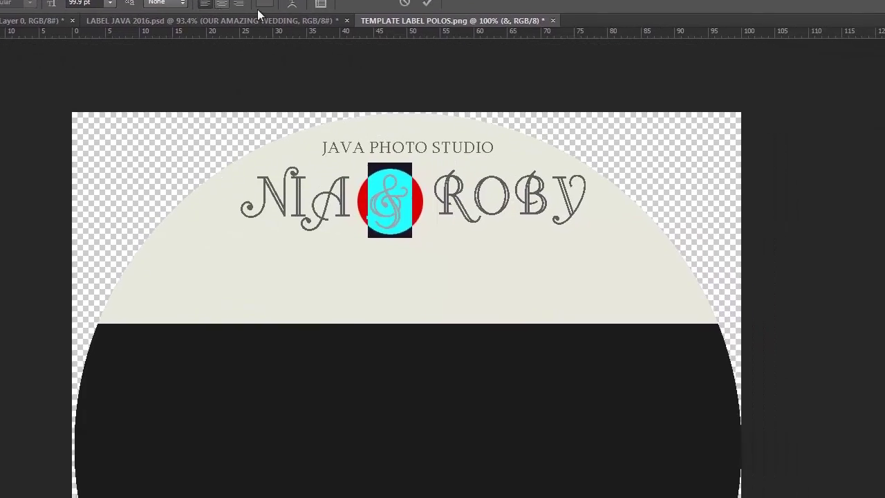
left_click(442, 31)
left_click_drag(331, 204, 307, 172)
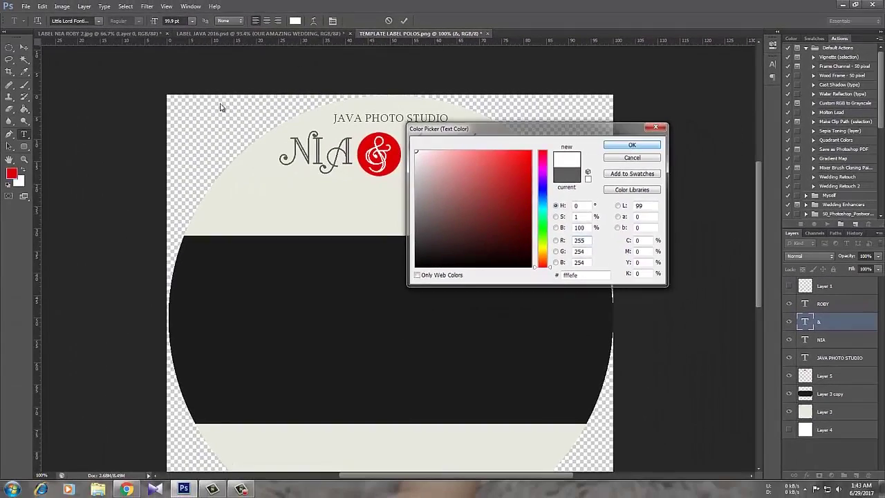
key("Return")
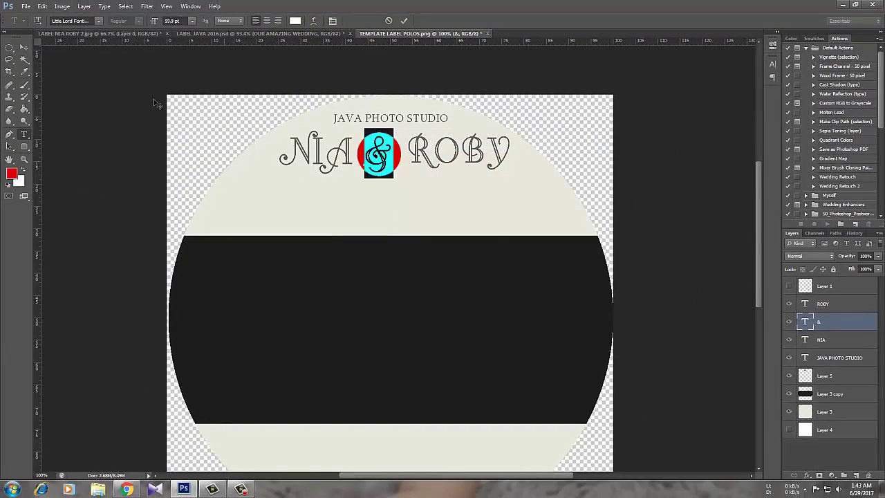
left_click(25, 49)
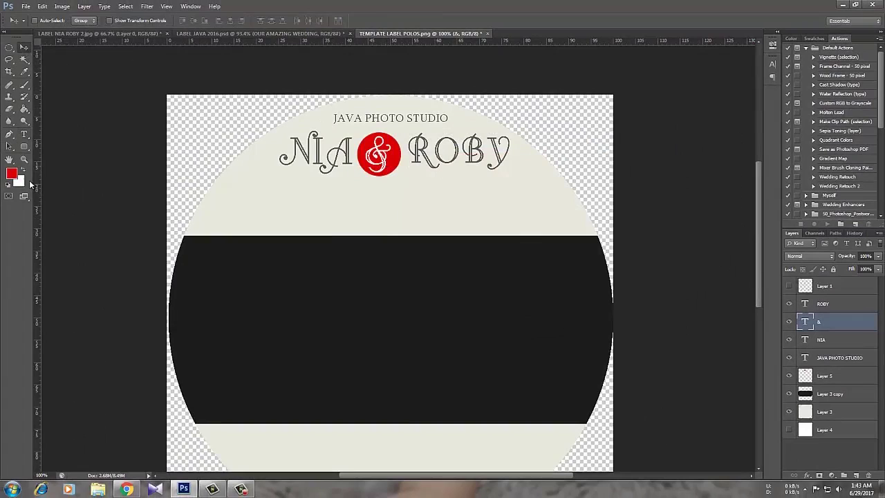
Step: Set the anti-aliasing of the ampersand text to Smooth
left_click(24, 134)
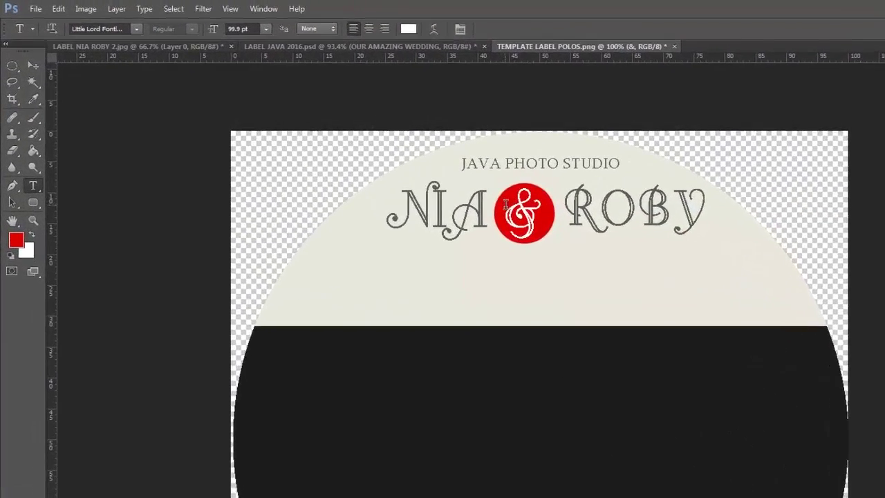
double_click(357, 153)
left_click(349, 31)
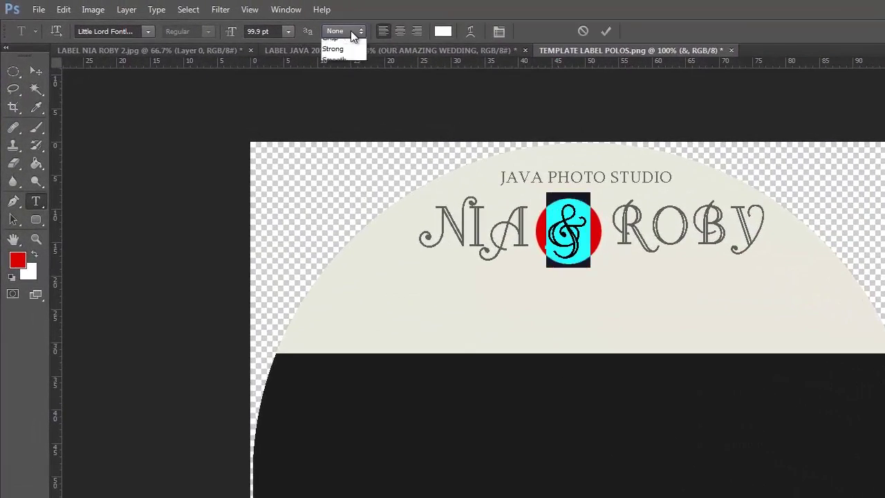
left_click(347, 89)
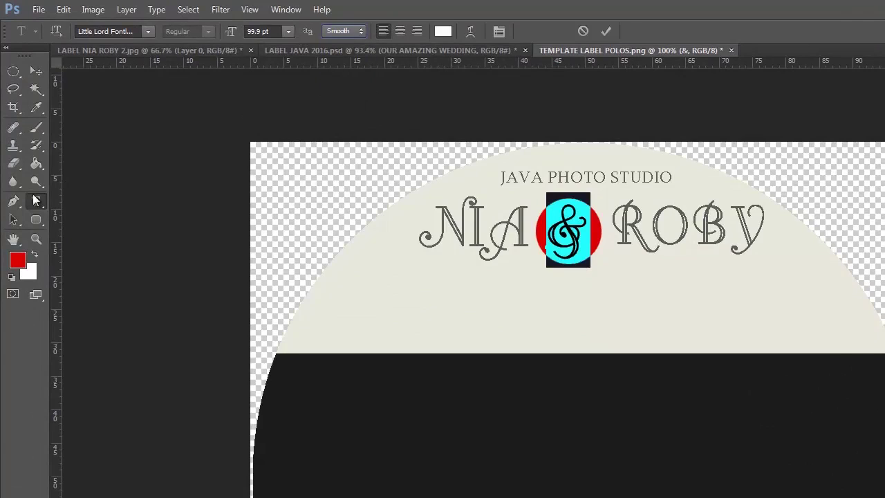
left_click(36, 71)
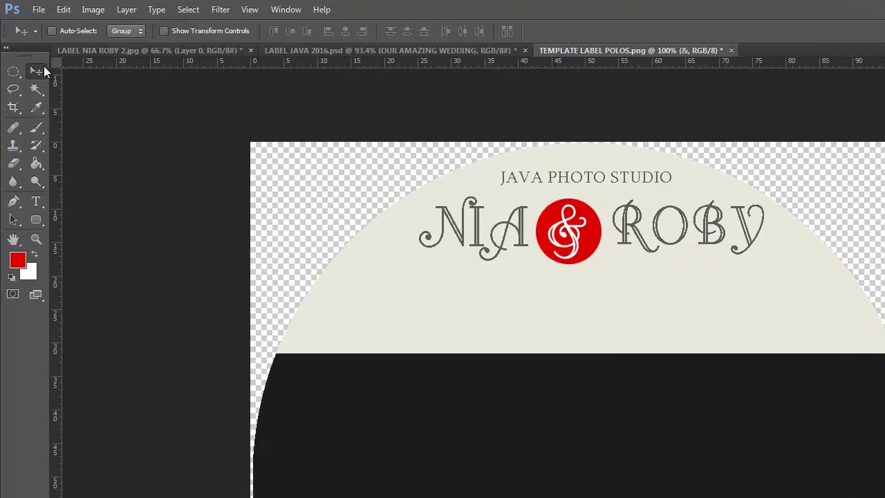
Step: Set the anti-aliasing of the first partner's name text to Smooth
left_click(36, 201)
left_click_drag(429, 235, 555, 232)
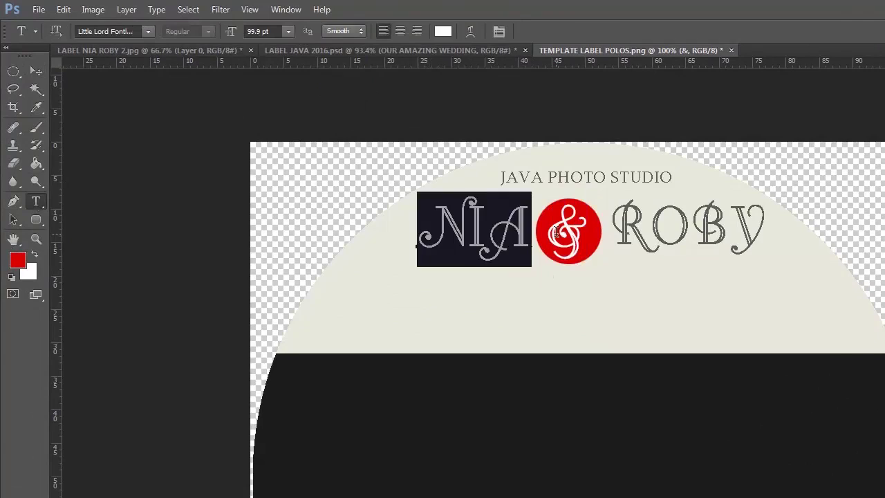
left_click(345, 31)
left_click(342, 89)
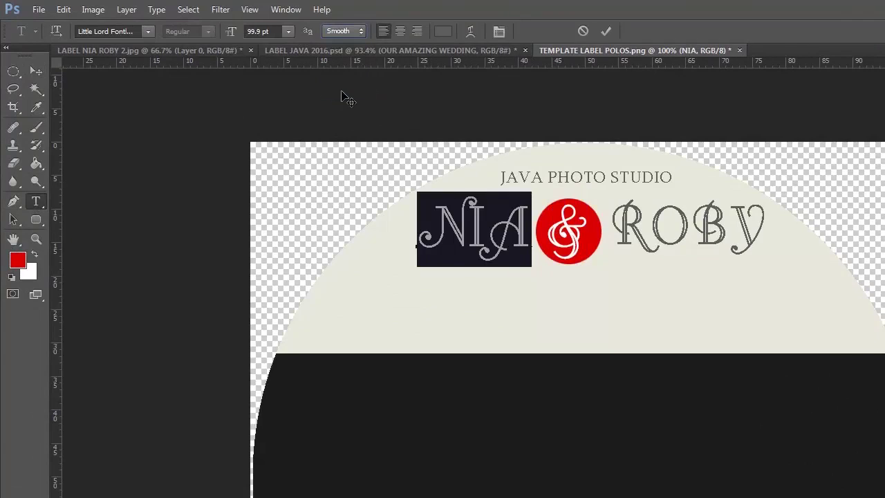
left_click(39, 180)
Step: Set the anti-aliasing of the second partner's name text to Smooth
left_click(36, 202)
left_click_drag(612, 228, 765, 228)
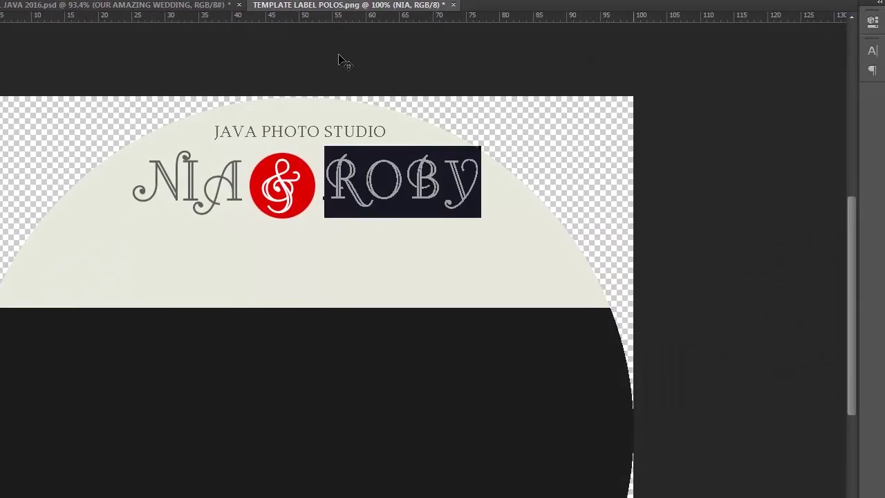
left_click(228, 21)
left_click(229, 64)
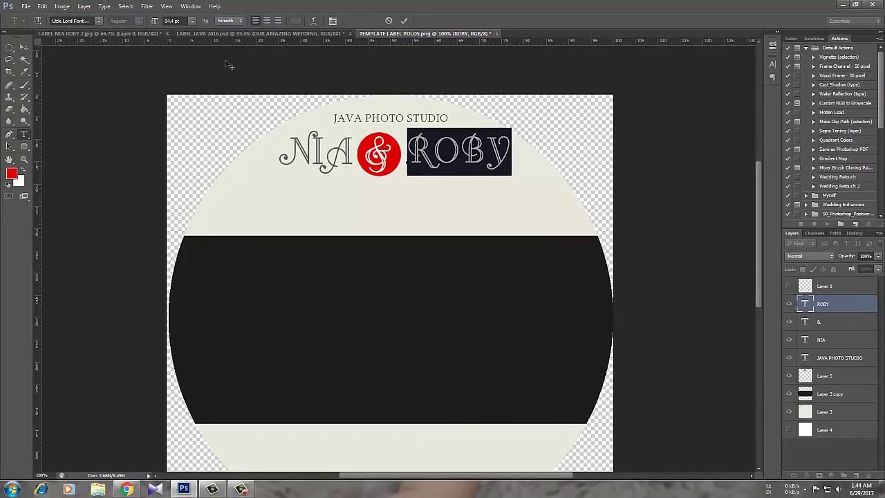
left_click(23, 47)
Step: Move the ampersand and its red circle together slightly toward the second name to even out the spacing between both names
right_click(373, 155)
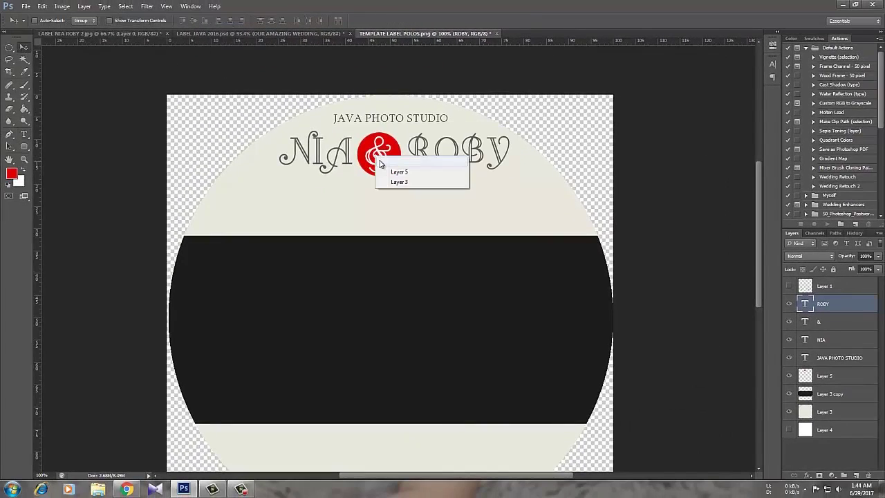
left_click(384, 161)
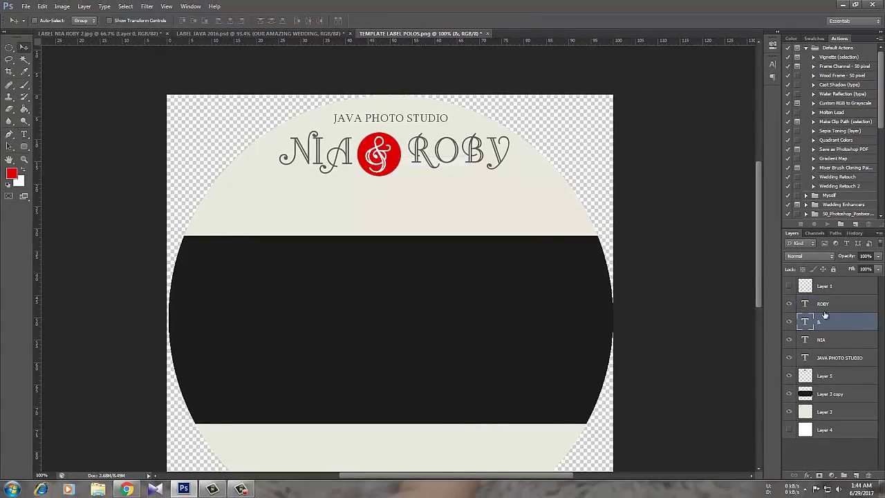
left_click(830, 376, "ctrl")
left_click_drag(378, 159, 387, 161)
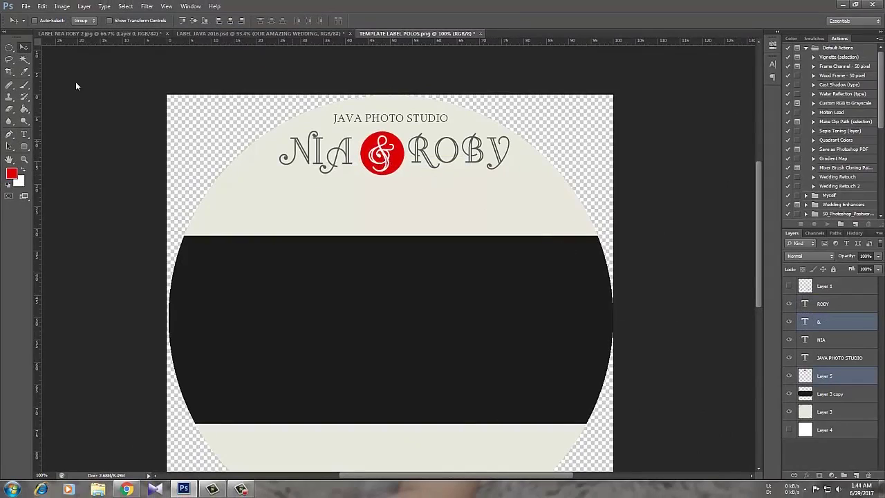
Step: On a new layer above the red circle's layer, draw a wide, thin rectangular selection below the names, fill it with red and deselect
left_click(9, 48)
left_click(38, 47)
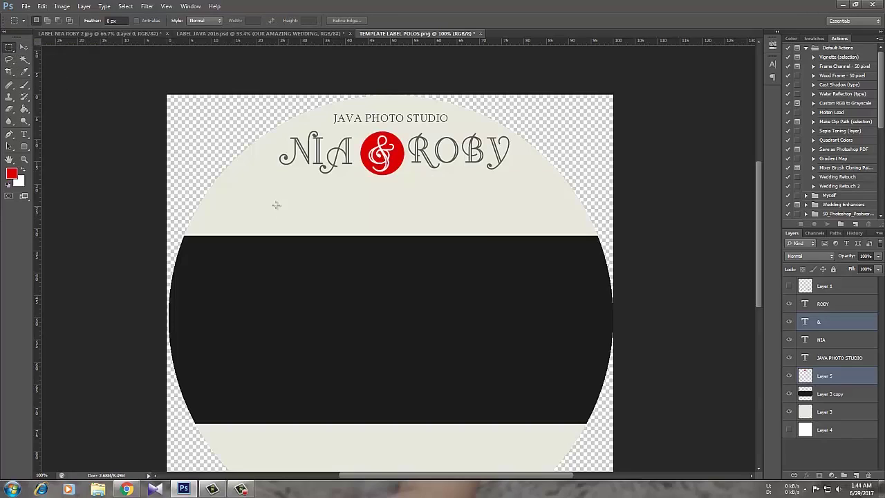
left_click(841, 374)
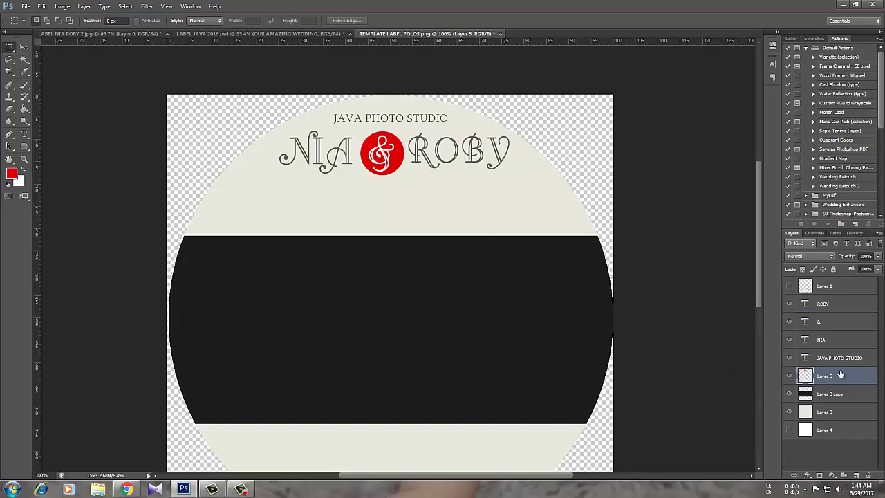
left_click(856, 475)
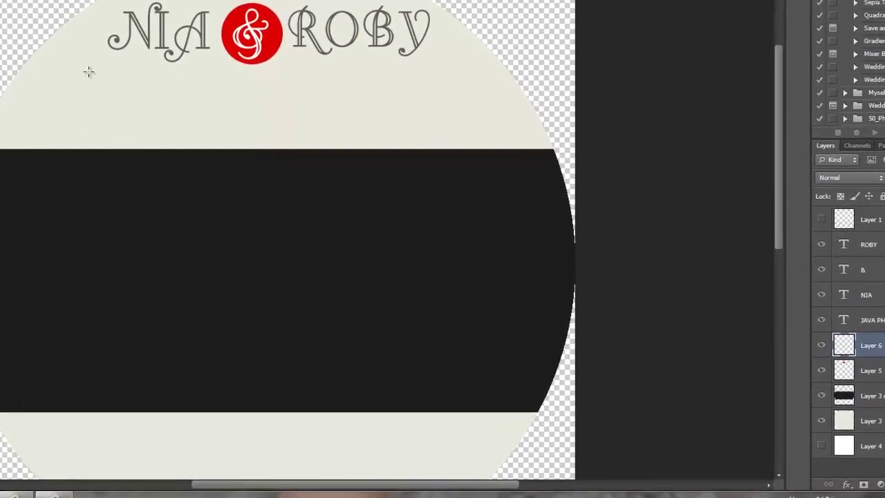
left_click_drag(266, 179, 502, 202)
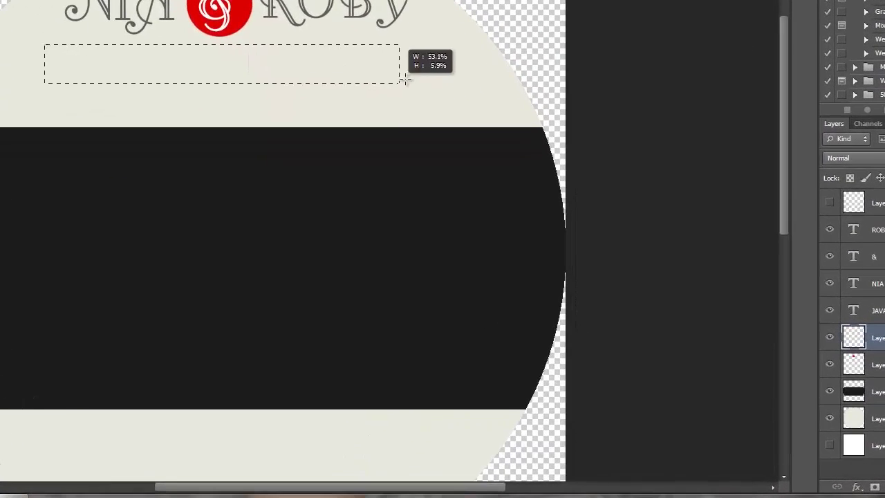
left_click_drag(405, 80, 430, 75)
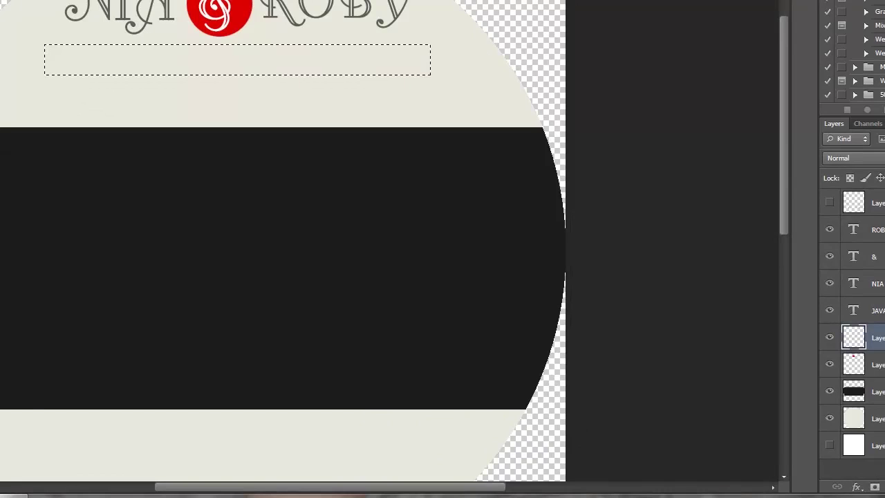
key("alt+BackSpace")
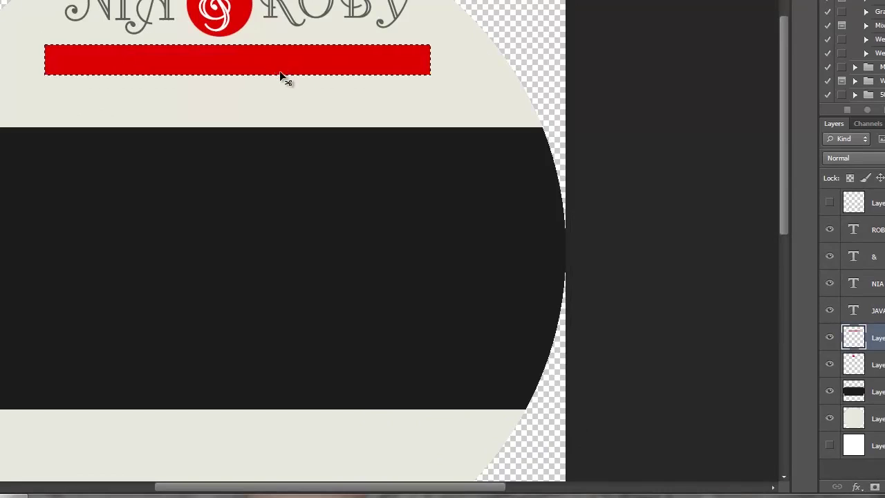
key("ctrl+d")
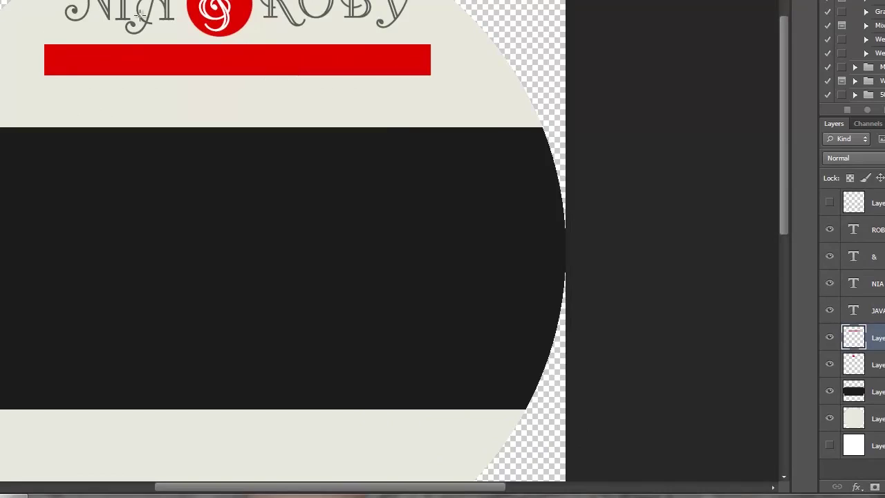
Step: Check which layer holds the red bar by switching its visibility off and on
left_click(375, 81, "ctrl")
left_click_drag(353, 76, 478, 76)
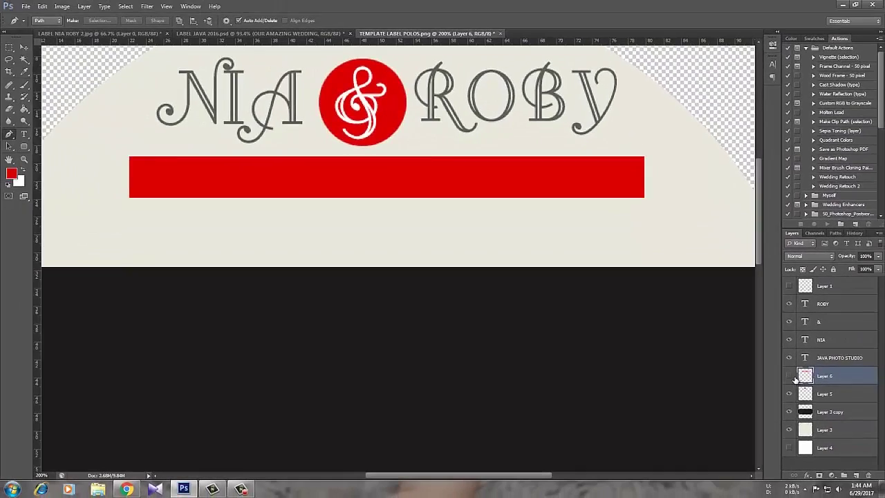
left_click(792, 376)
left_click(792, 376)
left_click(791, 376)
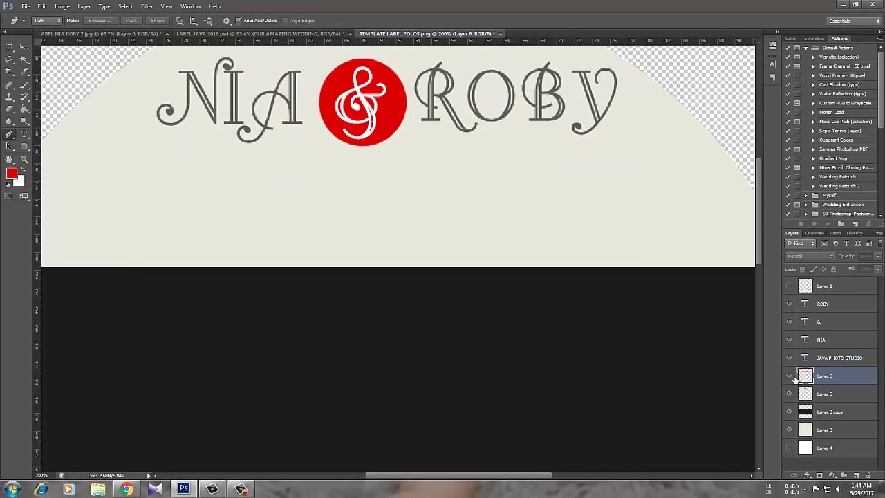
left_click(791, 376)
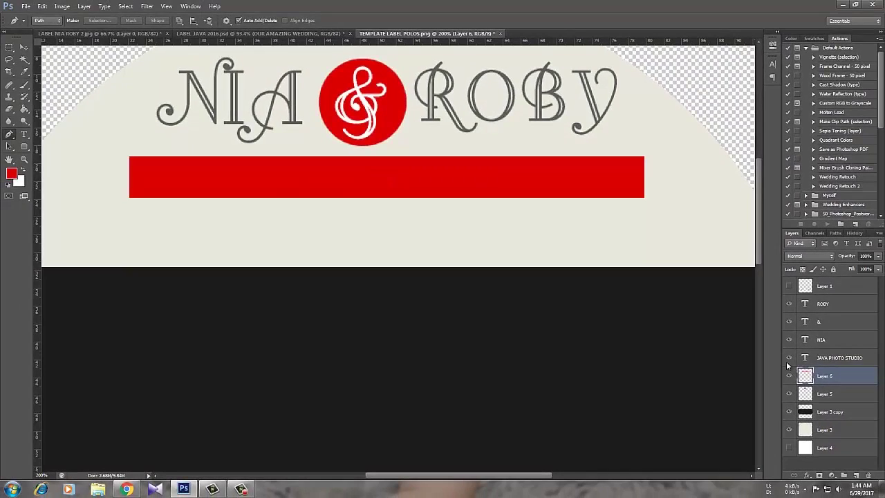
Step: Cut a triangular notch into the red bar's left end with a pen path turned into a selection with 0 px feather, and deselect
left_click(130, 159)
left_click(154, 175)
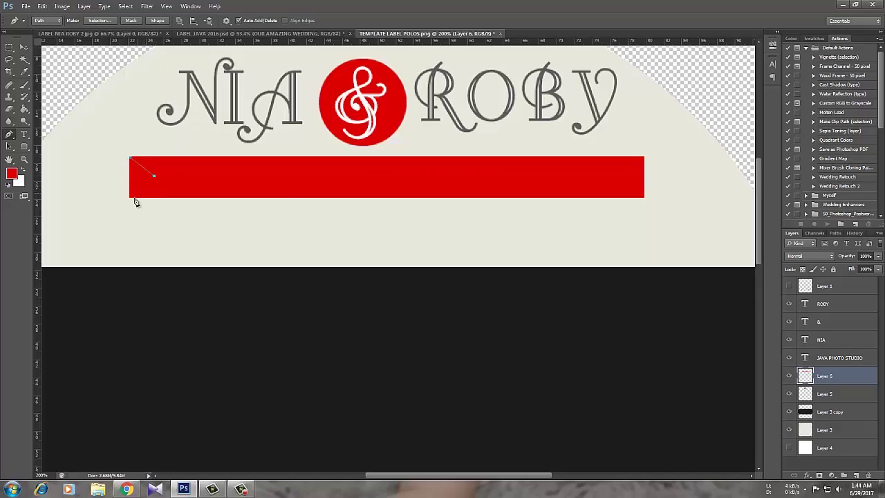
left_click(128, 201)
left_click(123, 159)
right_click(133, 174)
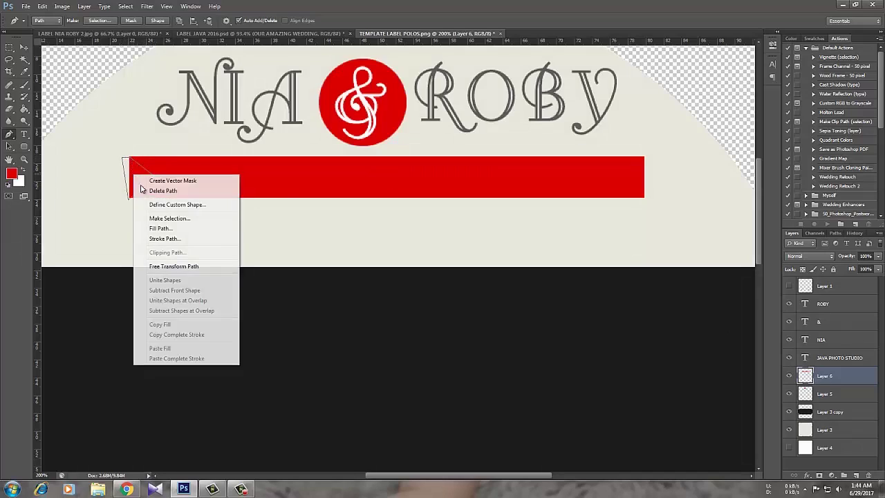
left_click(205, 225)
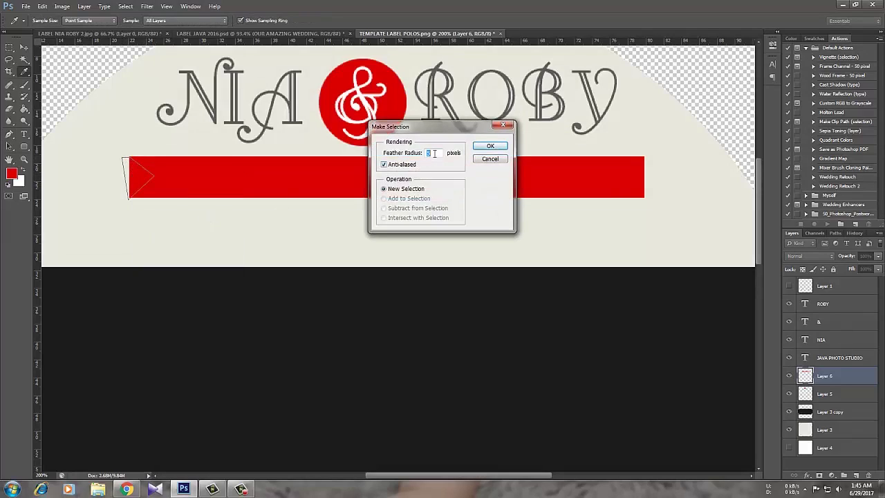
left_click(489, 146)
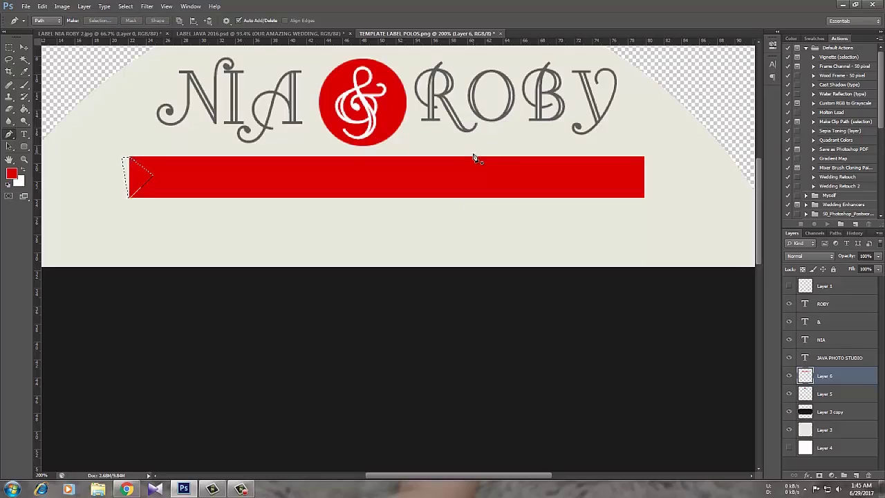
key("Delete")
key("ctrl+d")
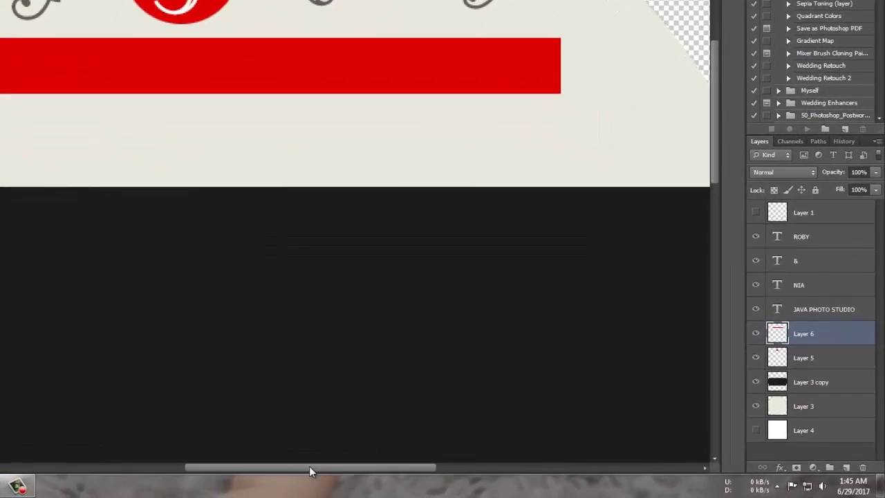
Step: Cut a matching triangular notch into the red bar's right end using a pen path selection with 0 px feather, and deselect
left_click_drag(463, 476, 474, 475)
left_click_drag(333, 475, 336, 475)
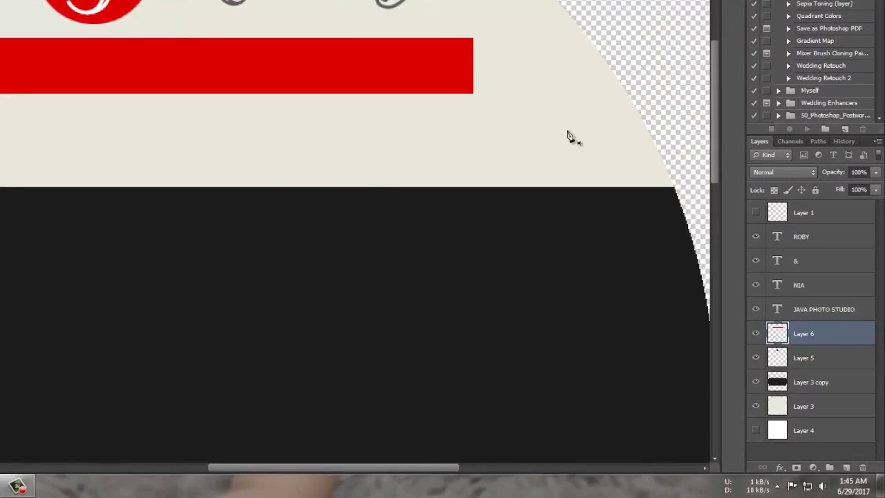
left_click(474, 39)
left_click(440, 65)
left_click(475, 92)
right_click(470, 62)
left_click(508, 116)
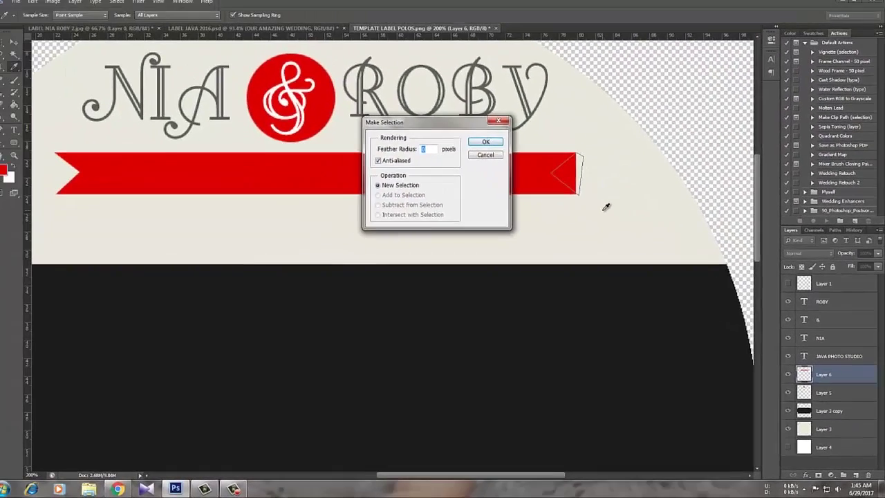
key("Return")
key("Delete")
key("ctrl+d")
Step: Set the anti-aliasing of the JAVA PHOTO STUDIO text to Smooth
key("z")
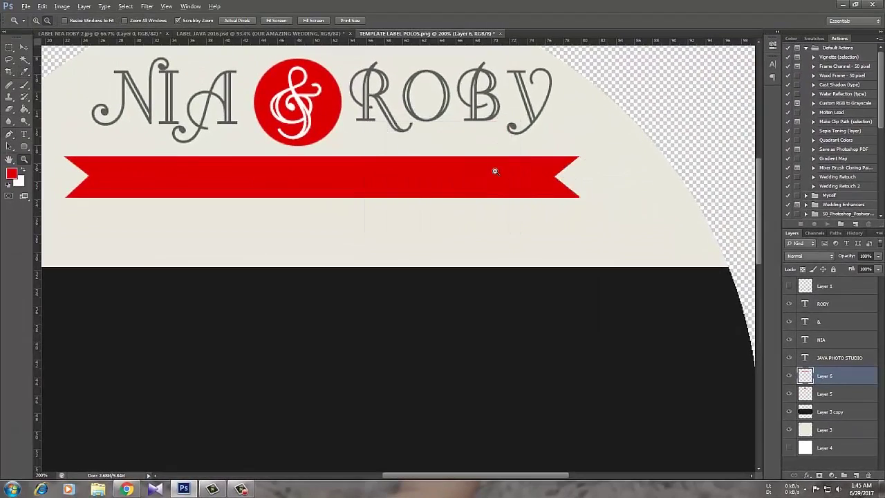
left_click_drag(493, 172, 461, 172)
key("ctrl+plus")
key("ctrl+plus")
key("v")
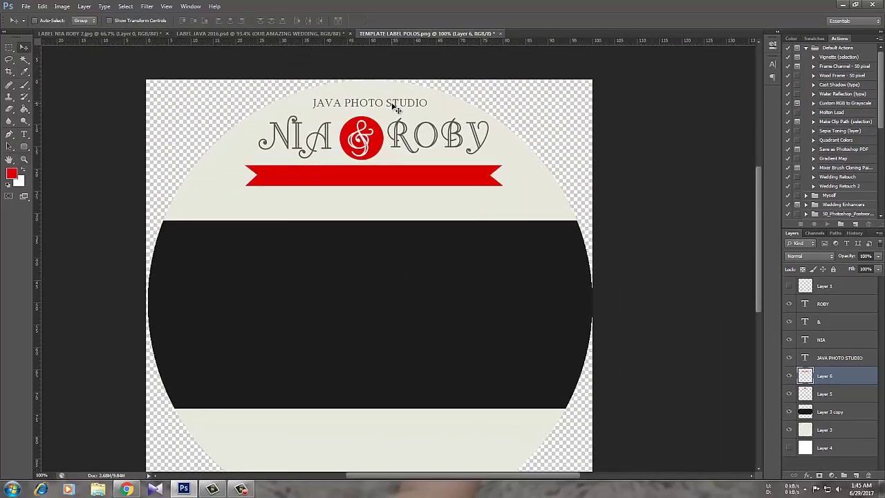
right_click(380, 108)
left_click(415, 109)
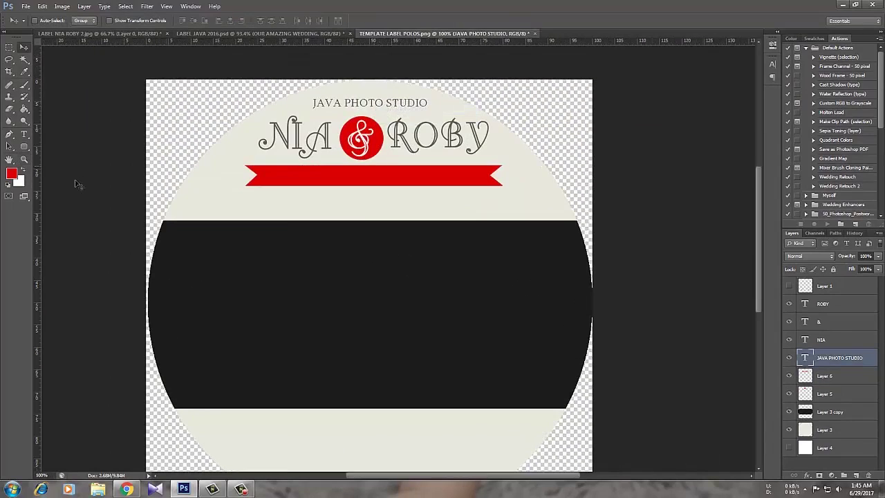
left_click(24, 135)
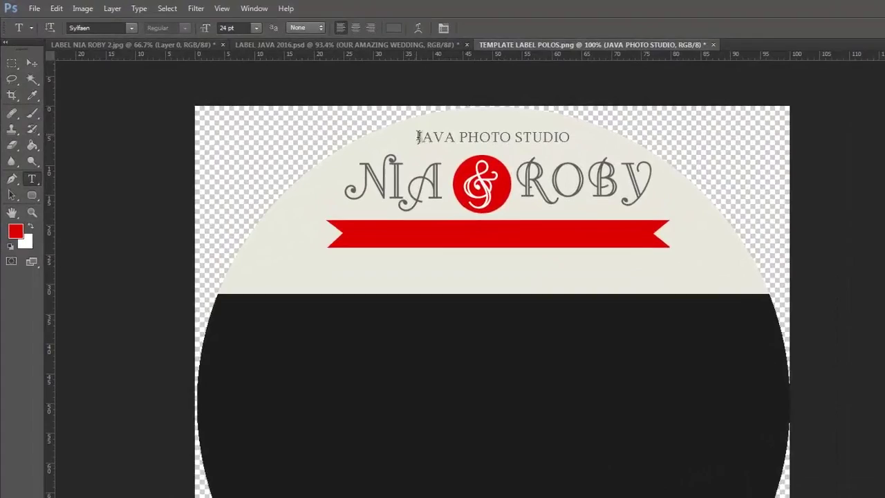
left_click_drag(312, 102, 352, 102)
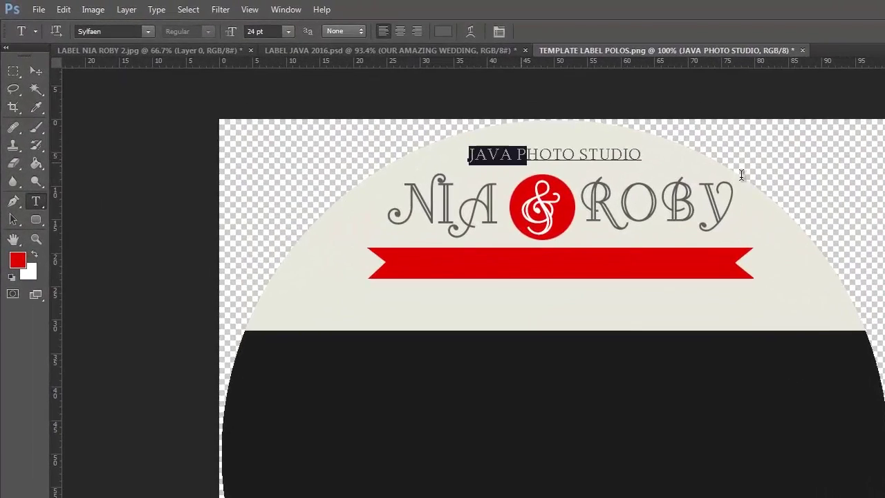
left_click_drag(741, 175, 742, 175)
left_click(350, 90)
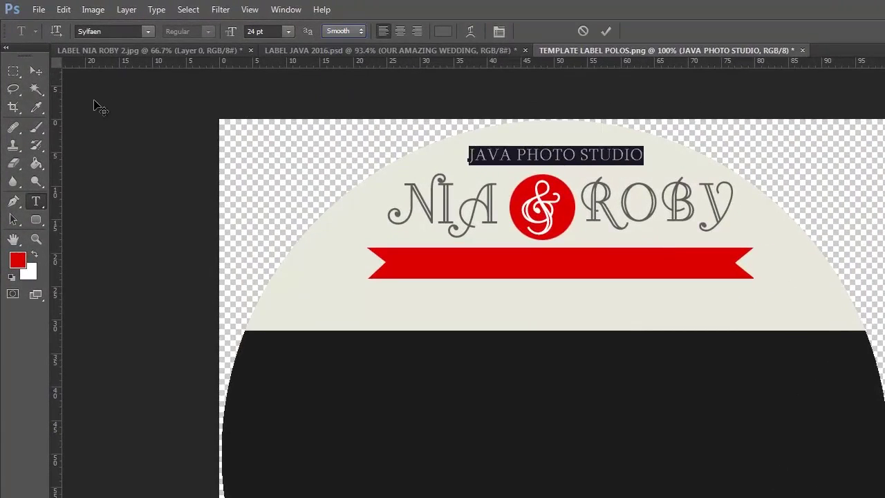
left_click(36, 71)
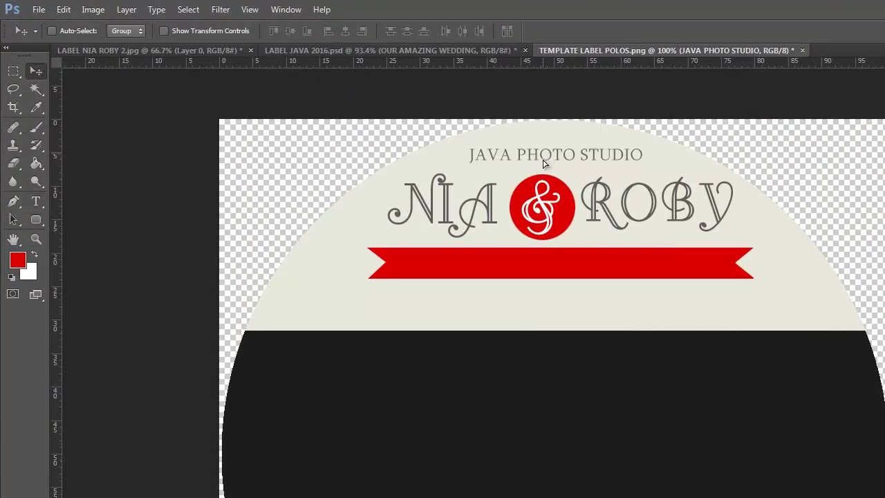
Step: Duplicate the studio name text onto the red ribbon and replace the copy's wording with "OUR AMAZING WEDDING"
left_click_drag(544, 164, 530, 270)
left_click(37, 200)
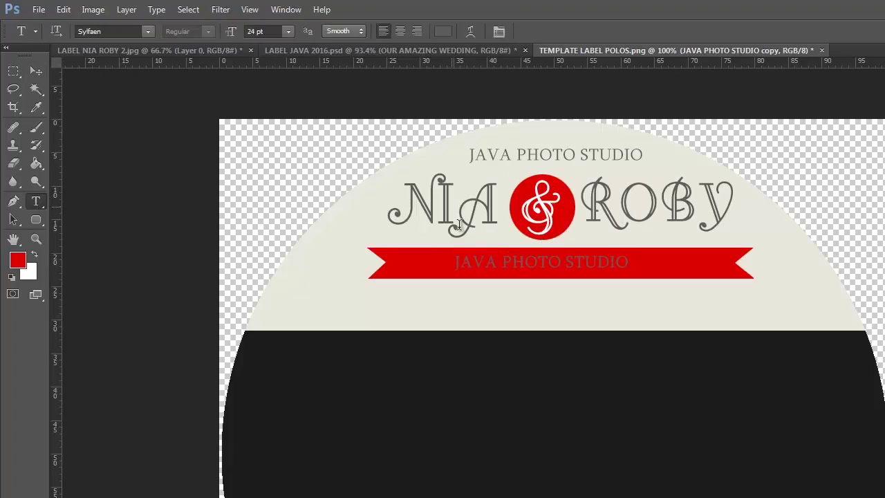
left_click_drag(457, 257, 661, 263)
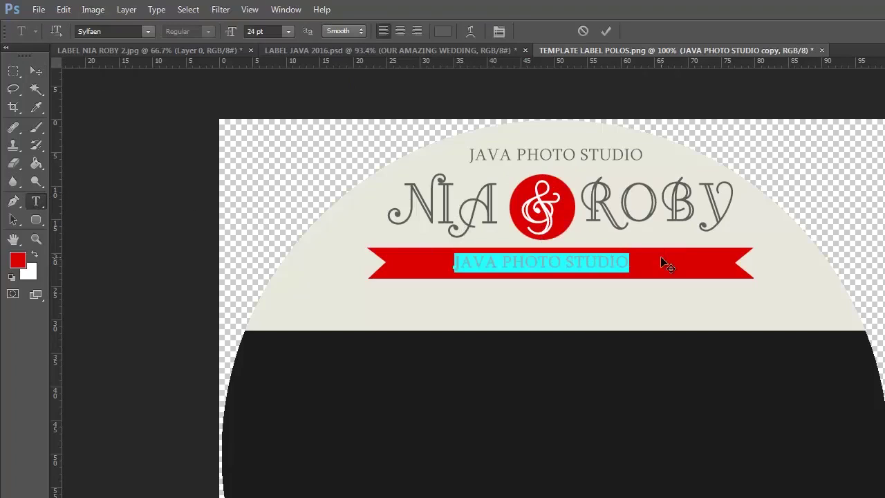
type("OUR AMAZING WE")
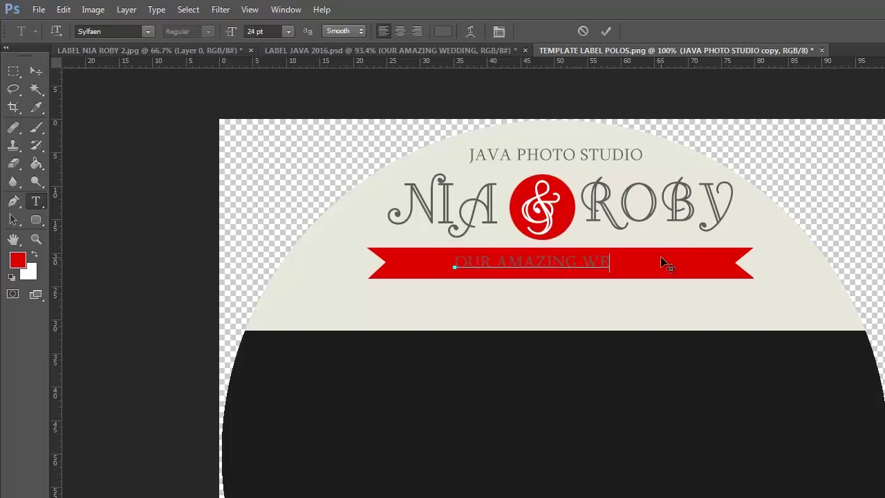
type("DDING")
Step: Change the color of the OUR AMAZING WEDDING text to white (ffffff)
key("ctrl+a")
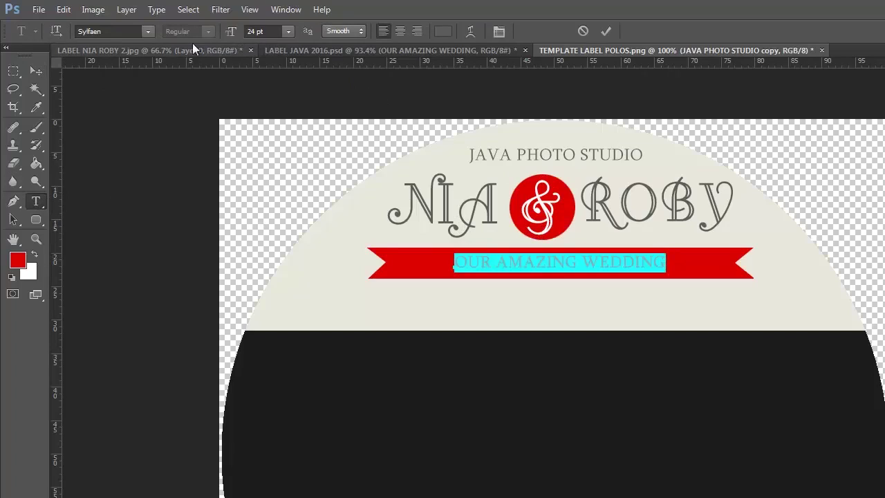
left_click(444, 31)
type("ffffff")
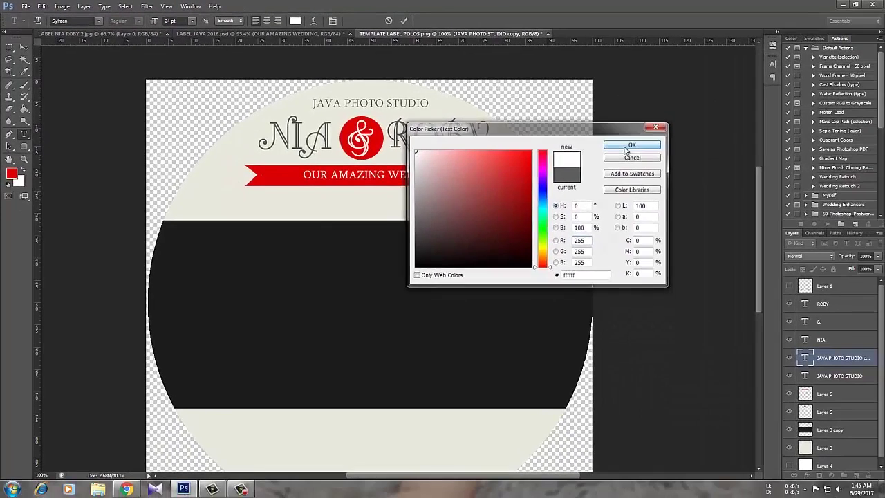
left_click(704, 162)
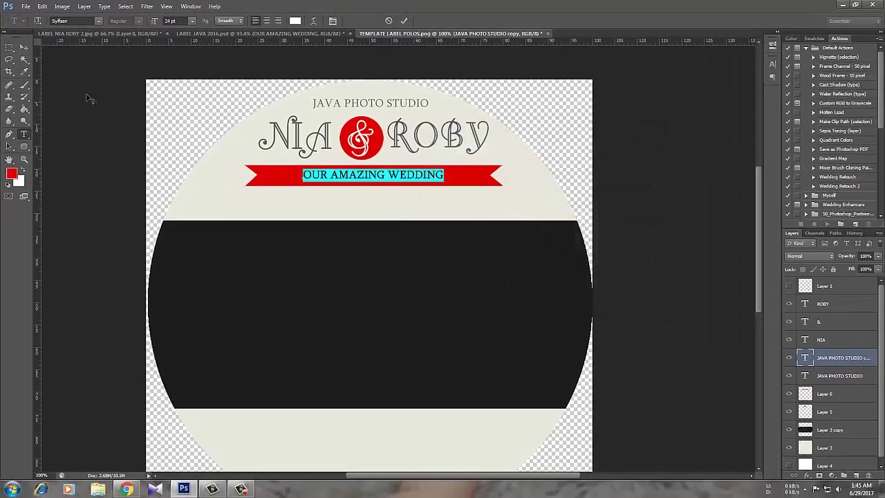
left_click(26, 51)
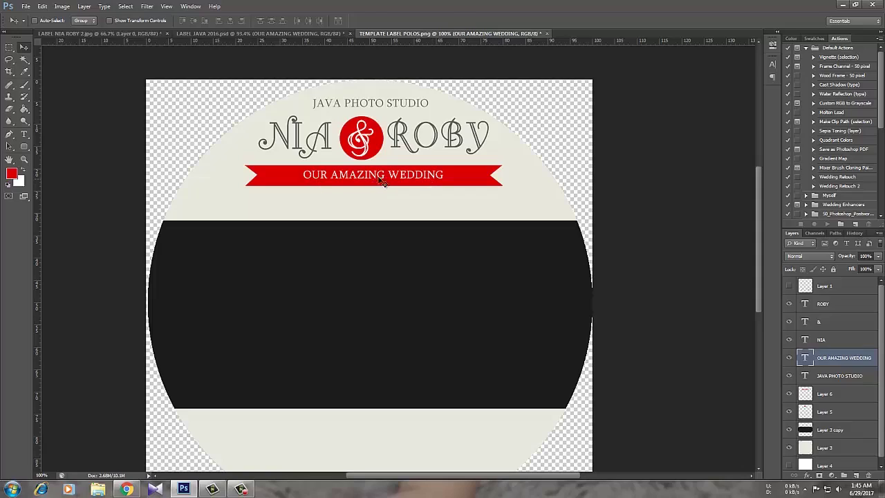
Step: Enlarge the OUR AMAZING WEDDING text in two passes, the second to about 109%, keeping it centered on the red ribbon
key("ctrl+t")
left_click_drag(443, 174, 456, 173)
key("Return")
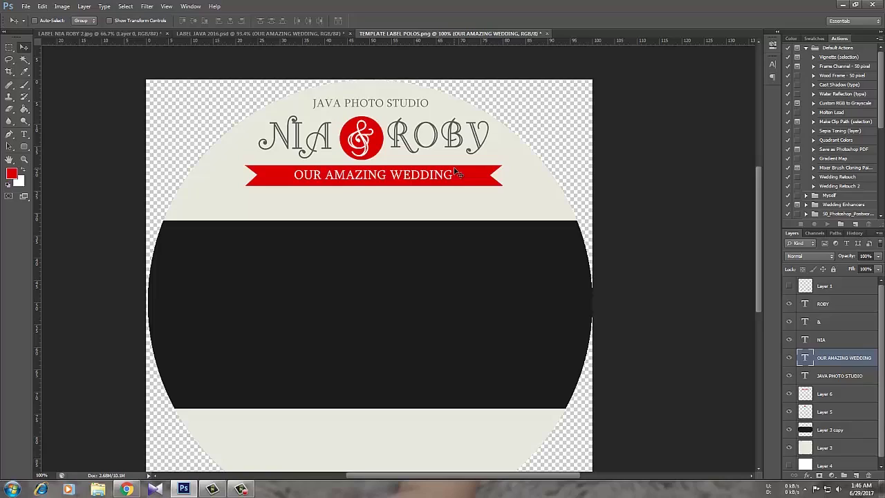
left_click_drag(455, 173, 462, 173)
key("ctrl+t")
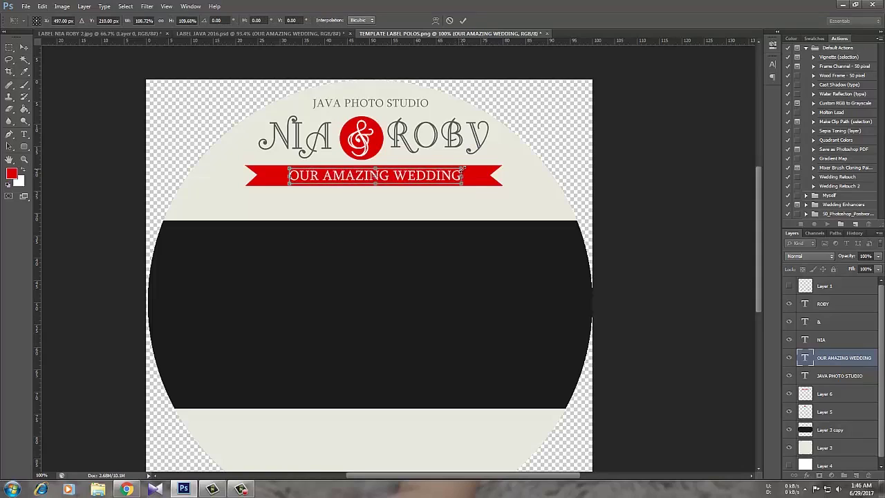
key("Return")
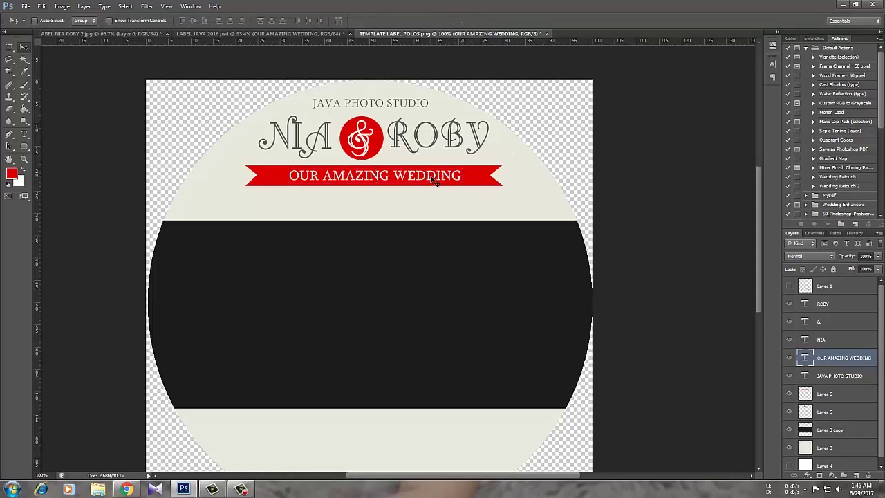
Step: Duplicate the studio name text below the ribbon and replace the copy's wording with "MASTER DVD PHOTO"
left_click_drag(405, 112, 405, 202)
key("t")
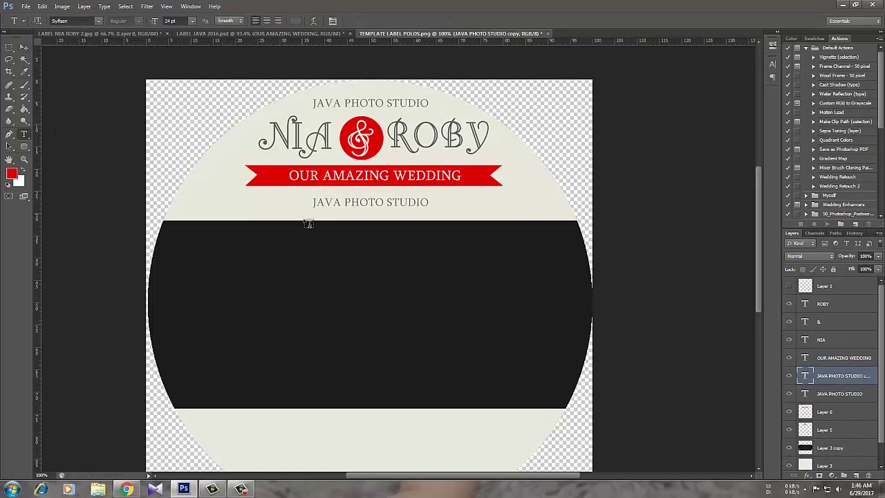
left_click_drag(314, 202, 430, 225)
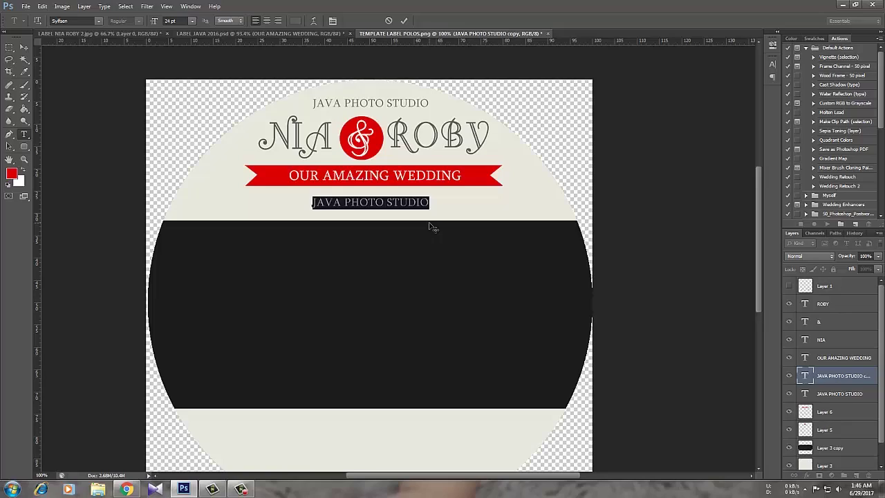
type("MAS")
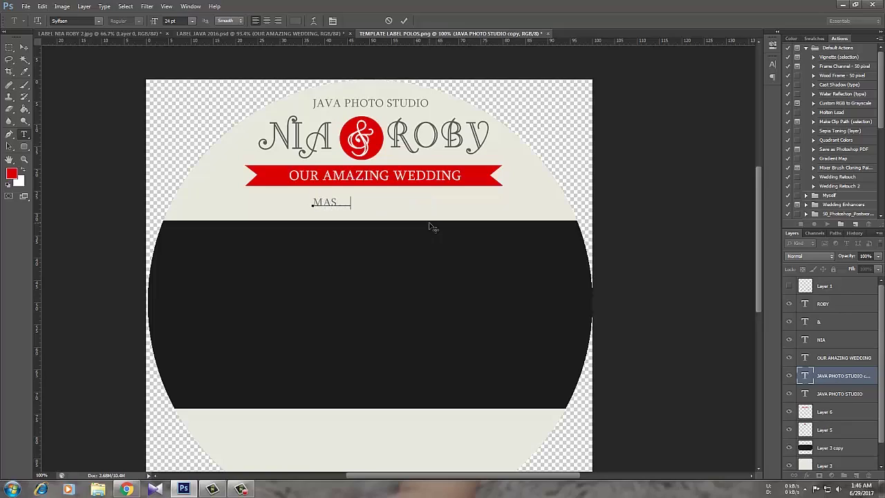
type("TER DVD PHOTO")
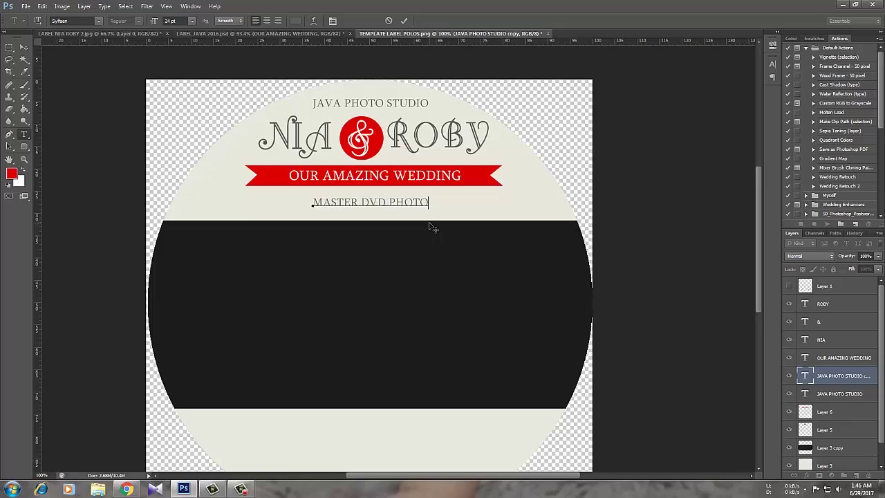
left_click(24, 48)
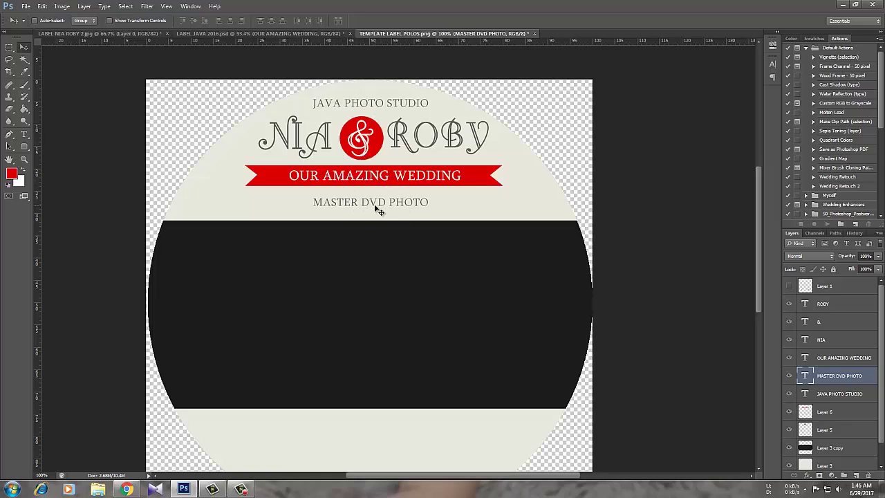
Step: Add a new layer above the red ribbon's layer and sample the center band's dark gray (1c1c1c) as the foreground color
left_click_drag(764, 180, 756, 218)
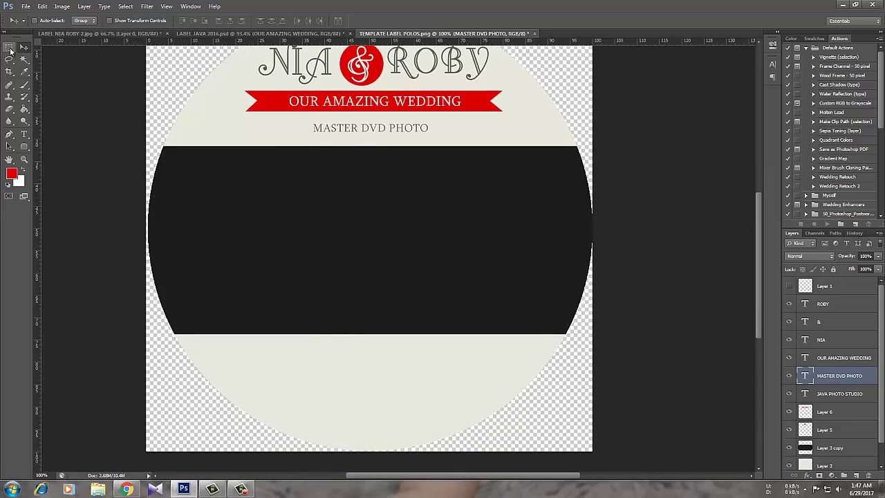
left_click(25, 147)
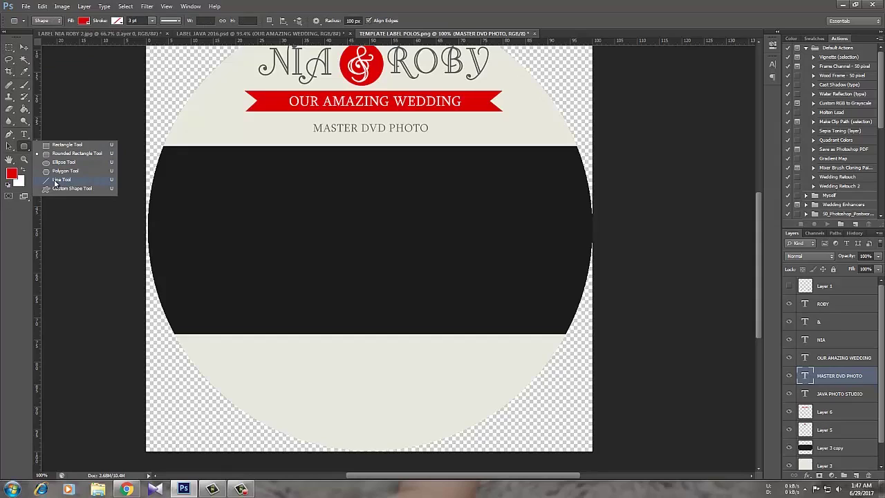
left_click(9, 47)
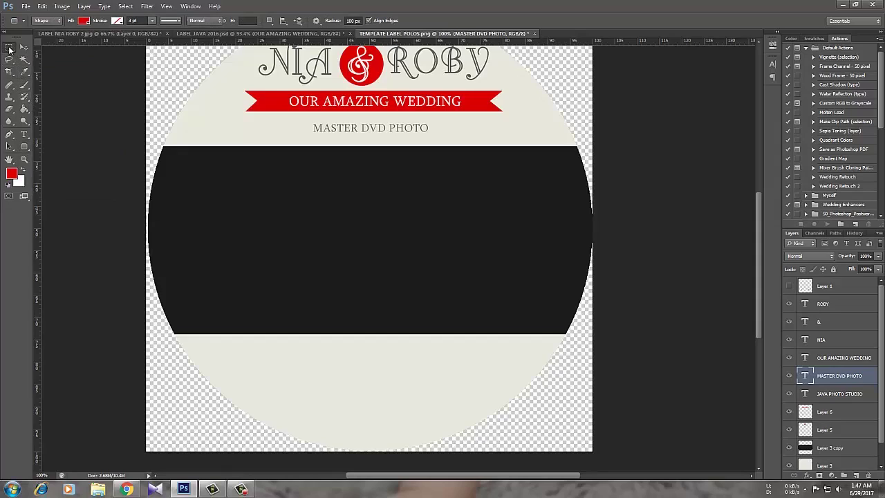
left_click(855, 414)
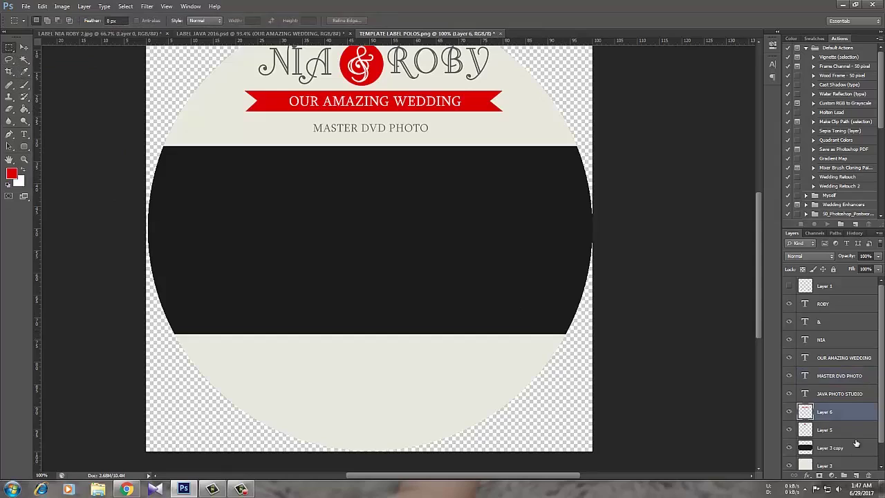
left_click(857, 476)
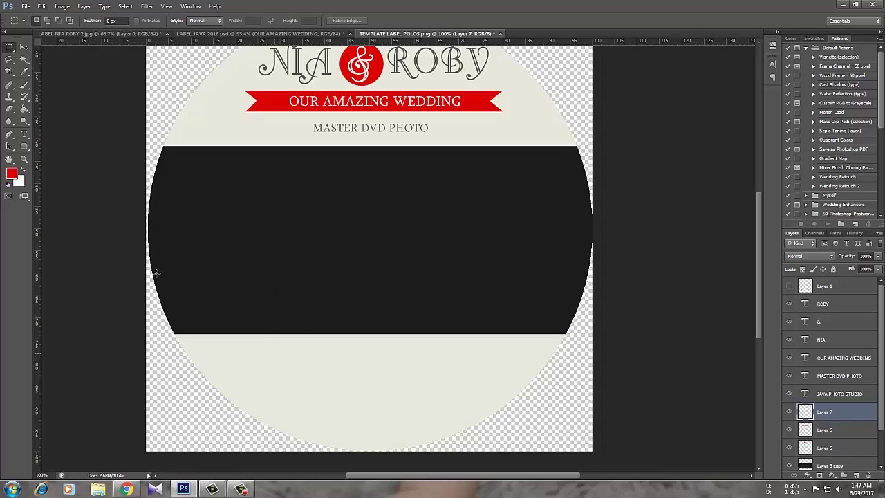
left_click(11, 173)
left_click(220, 191)
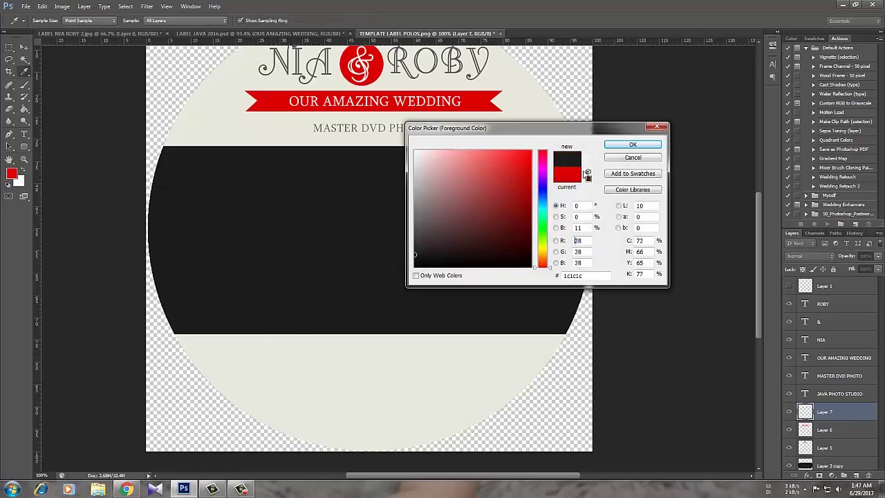
left_click(632, 146)
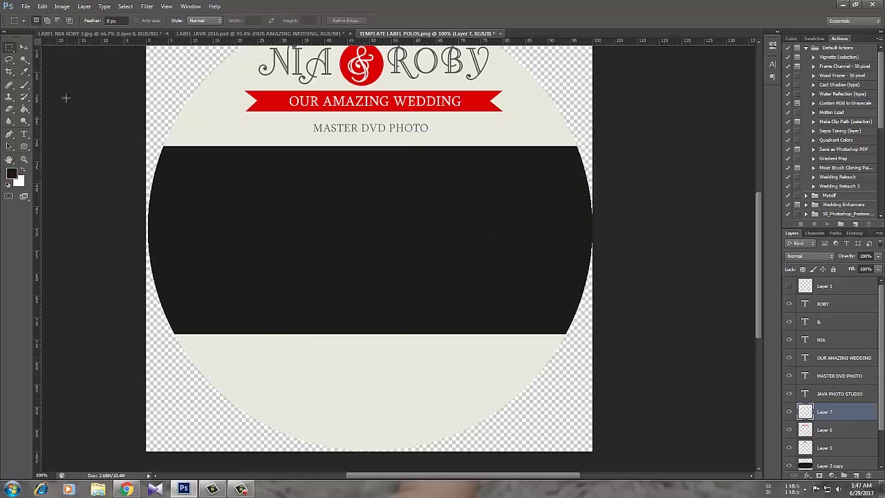
Step: Select a thin horizontal strip about half the canvas wide just below the dark band, fill it with the foreground color, and deselect
left_click_drag(271, 353, 485, 353)
left_click(24, 108)
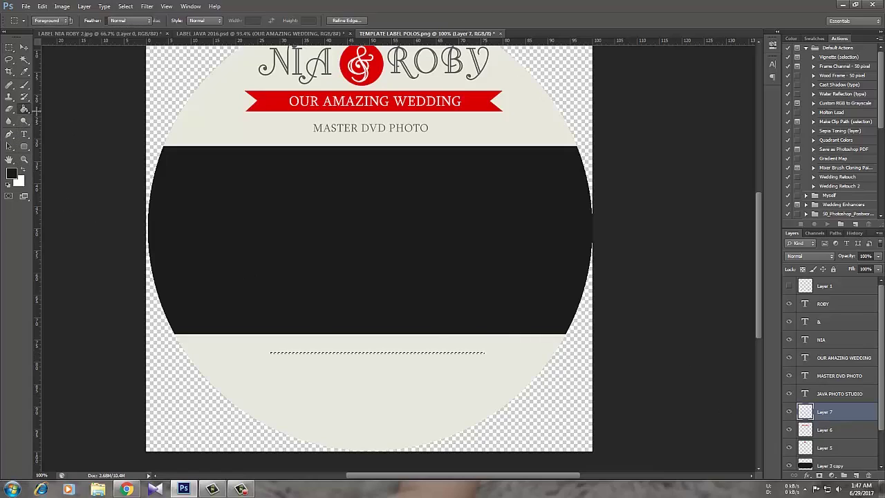
left_click(305, 356)
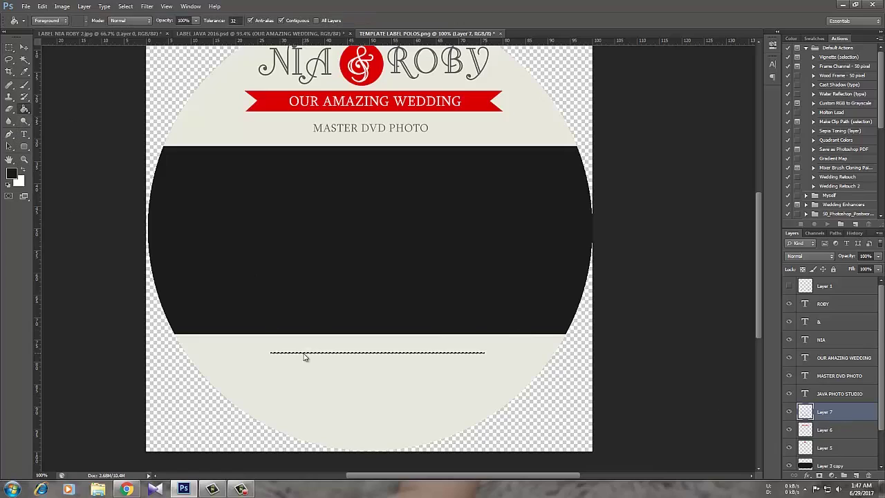
key("ctrl+d")
Step: Duplicate the thin dark line a short distance below the original, leaving room for one line of text
key("z")
left_click(374, 380)
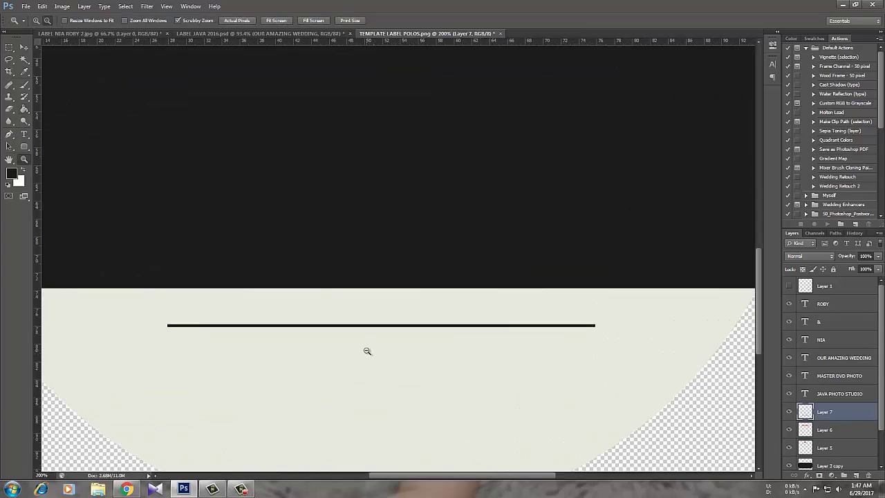
left_click(365, 350, "alt")
key("v")
left_click_drag(364, 339, 363, 360)
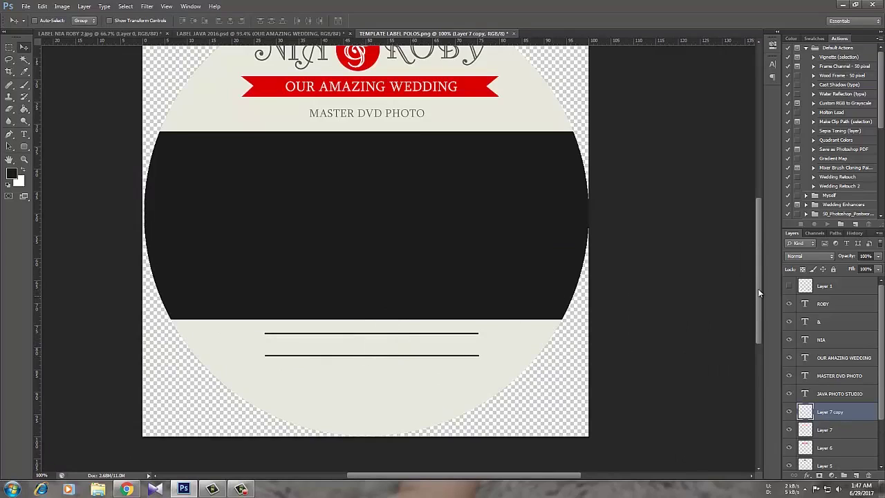
Step: Duplicate the MASTER DVD PHOTO text into the space between the two thin lines
scroll(758, 289, "up", 2)
right_click(390, 149)
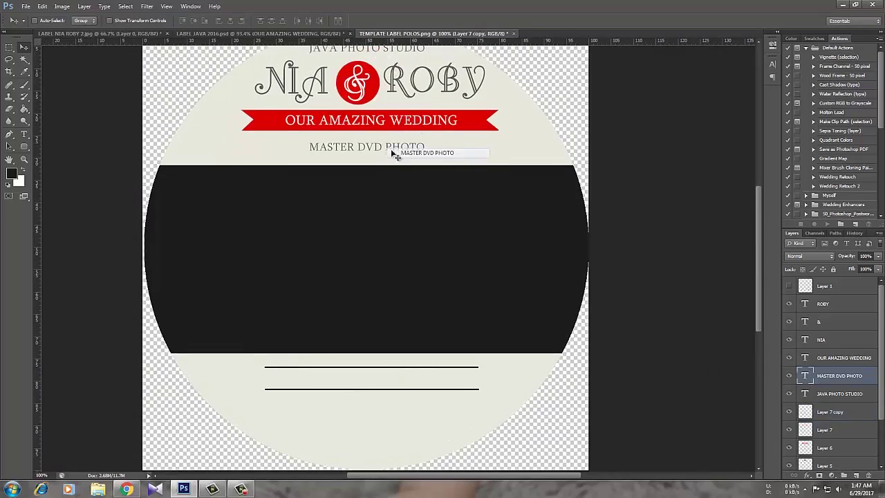
left_click(402, 152)
left_click_drag(396, 147, 390, 378)
Step: Replace the copied caption's wording with "AULA MESJID NURUL IMAN" and center it between the two lines
left_click(24, 134)
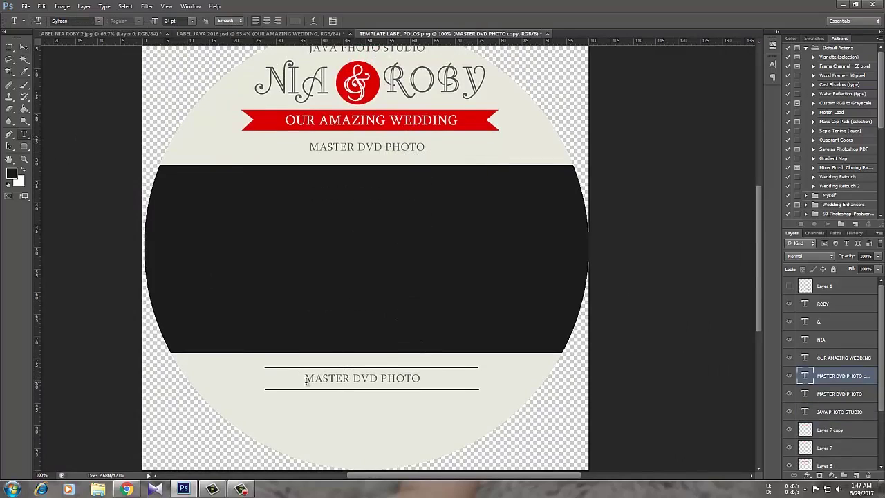
left_click_drag(307, 379, 506, 375)
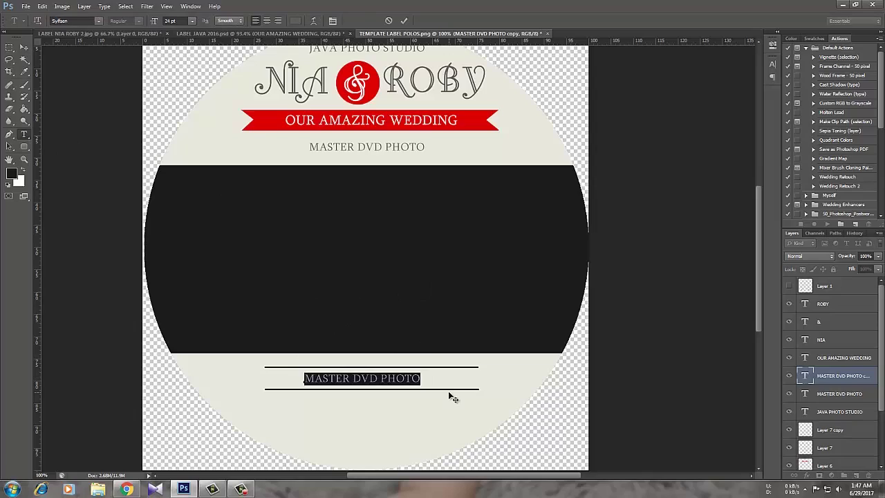
type("AULA MESJI")
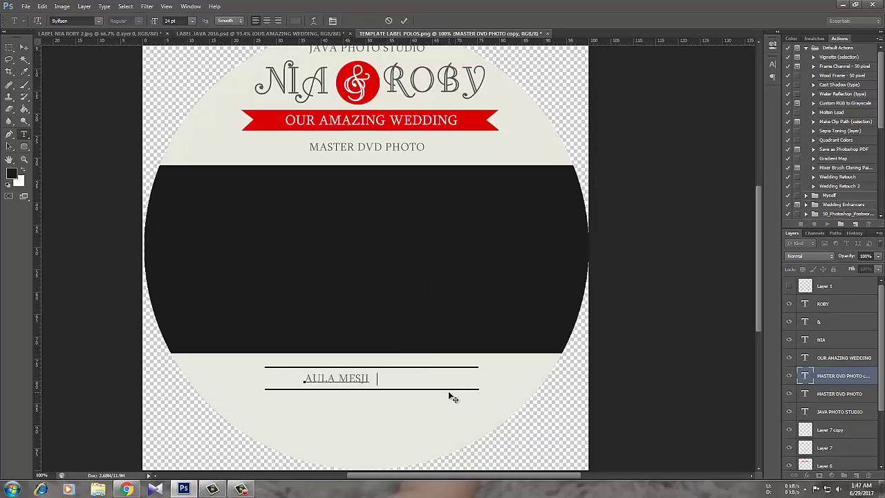
type("D NURUL IMAN")
left_click(24, 47)
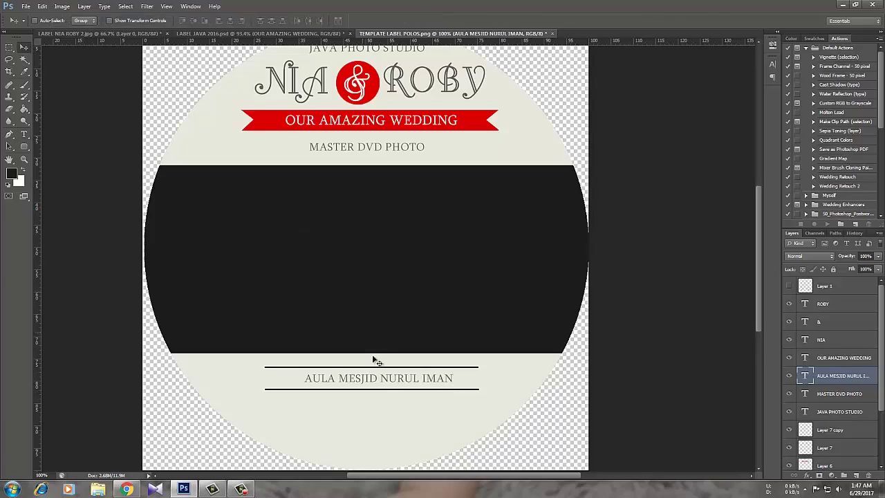
left_click_drag(385, 381, 380, 384)
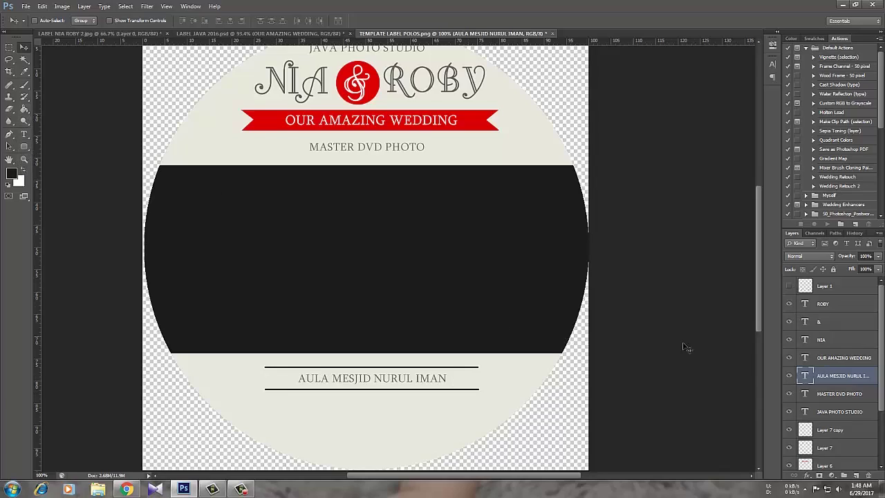
Step: Show the flower ornaments of Layer 1 and shift them level with the AULA MESJID NURUL IMAN text
left_click(792, 286)
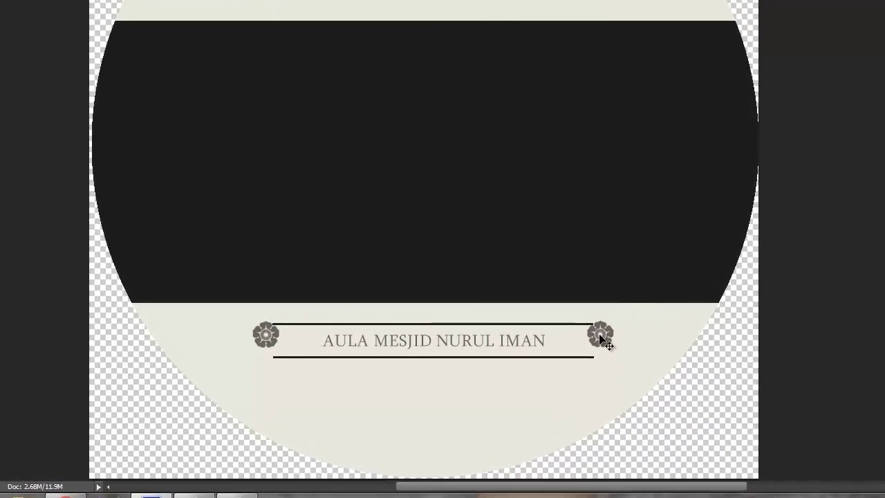
mouse_move(599, 335)
left_mouse_down()
mouse_move(608, 338)
mouse_move(598, 343)
left_mouse_up()
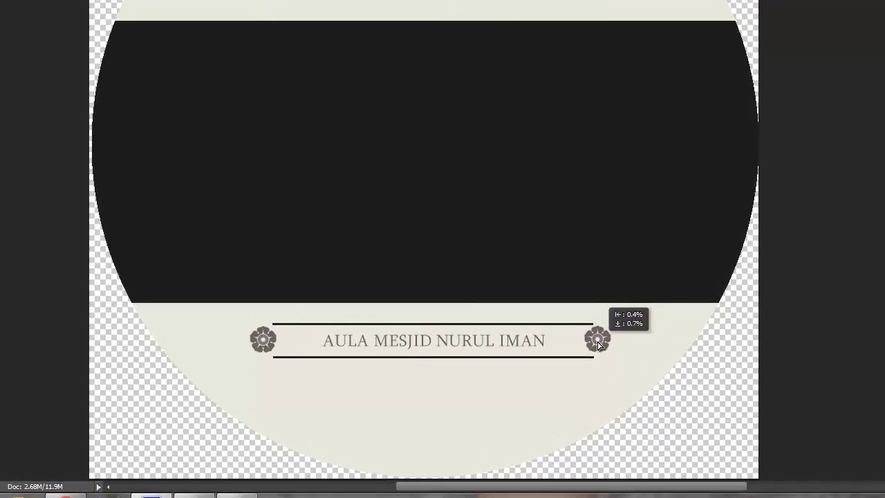
Step: Move the upper line slightly up to start at one flower's outer edge and stretch it to the other flower's outer edge
key("z")
left_click(458, 367)
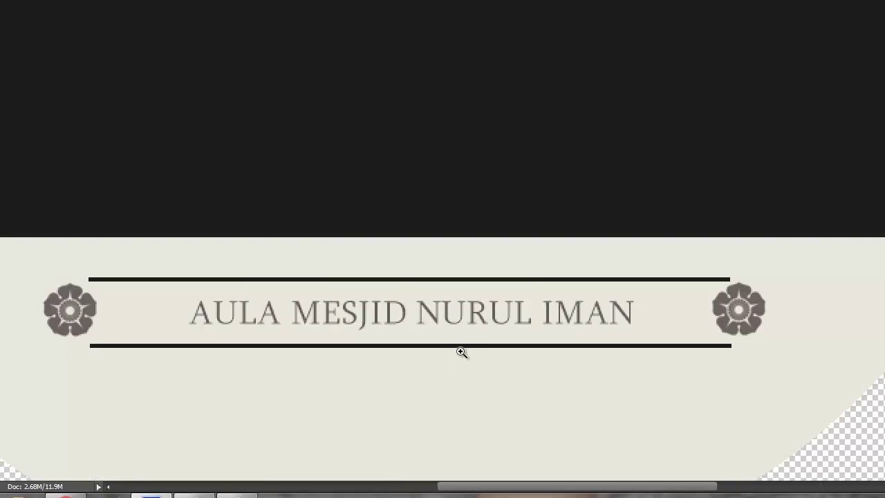
key("v")
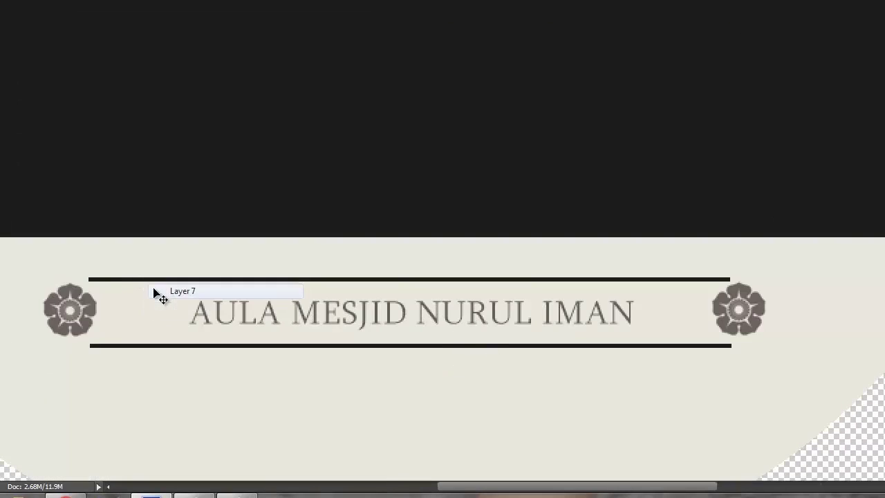
left_click_drag(158, 285, 120, 277)
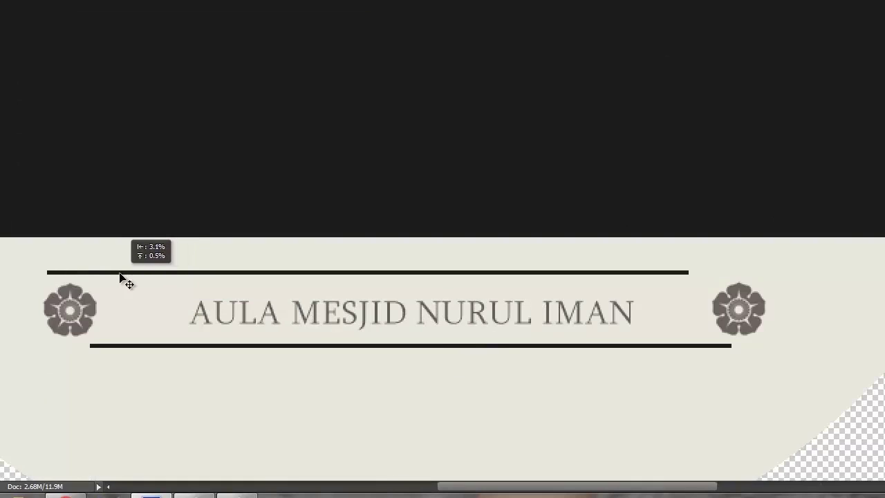
key("ctrl+t")
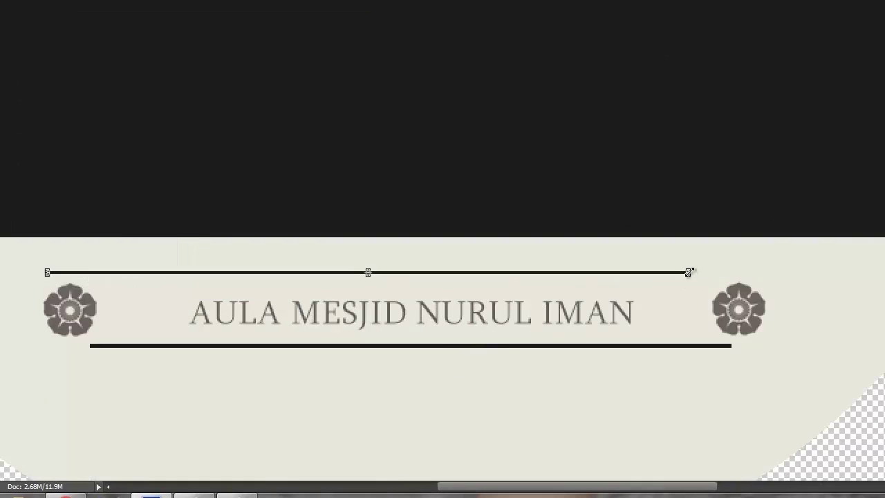
left_click_drag(689, 272, 764, 272)
key("Return")
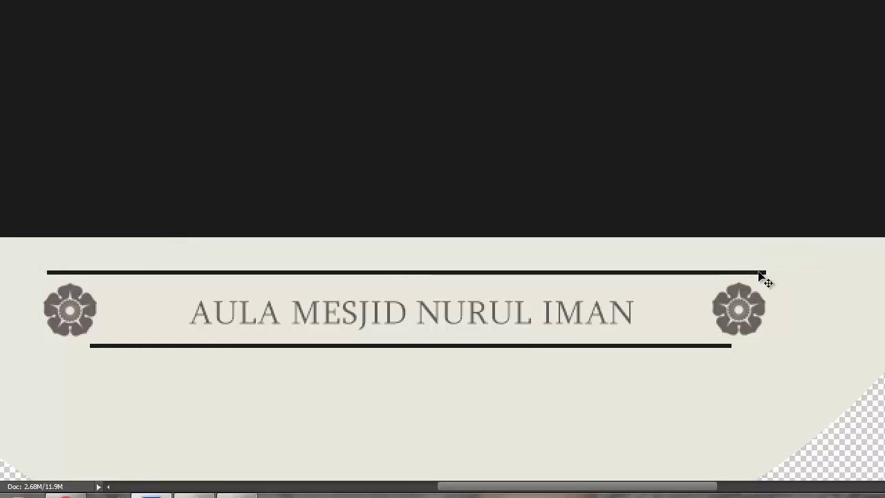
Step: Align the lower line with the outer edge of one flower and stretch its other end to match the upper line
right_click(614, 349)
left_click(632, 356)
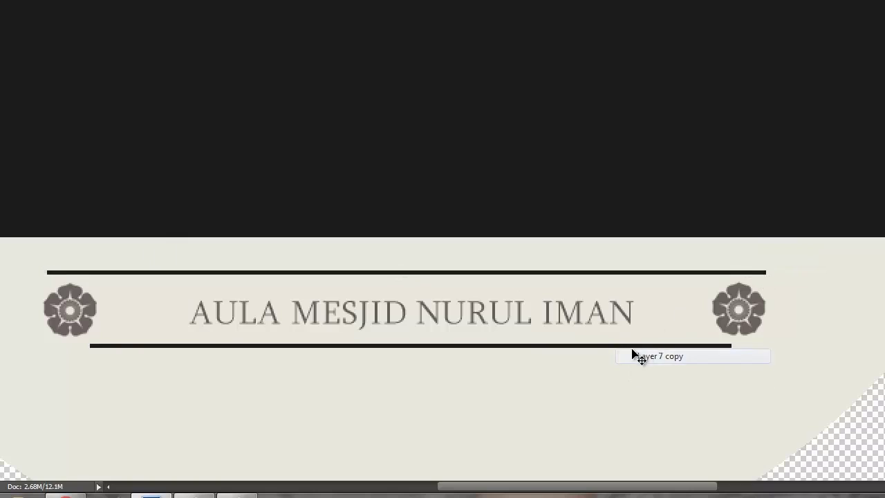
left_click_drag(644, 352, 673, 355)
key("ctrl+t")
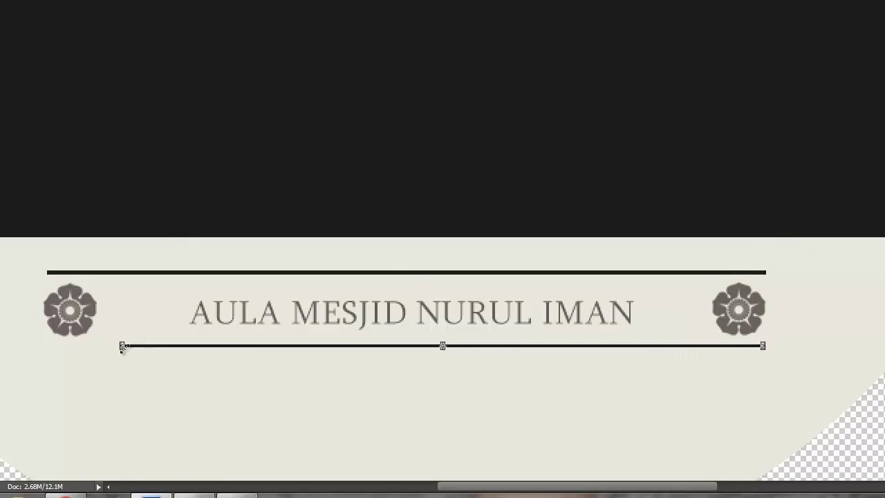
left_click_drag(121, 345, 47, 345)
key("Return")
Step: Enlarge the AULA MESJID NURUL IMAN text to fill more of the space between the flowers
right_click(465, 318)
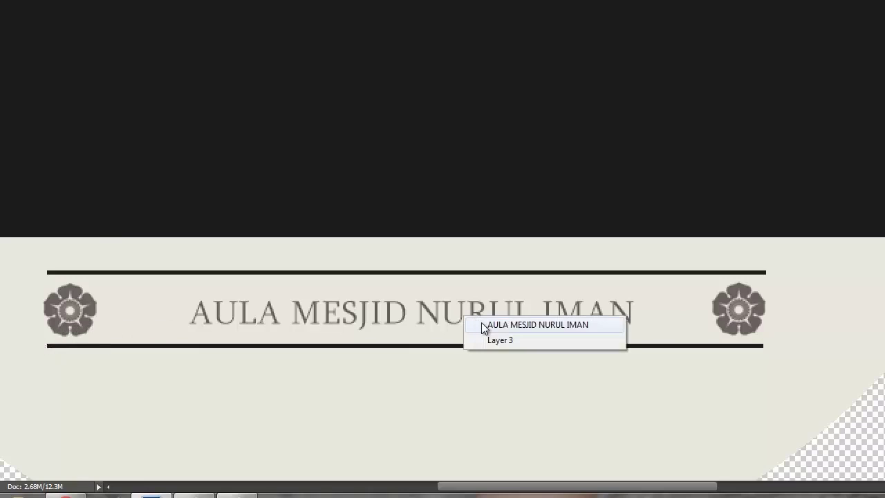
left_click(484, 325)
key("ctrl+t")
left_click_drag(634, 297, 694, 289)
key("Return")
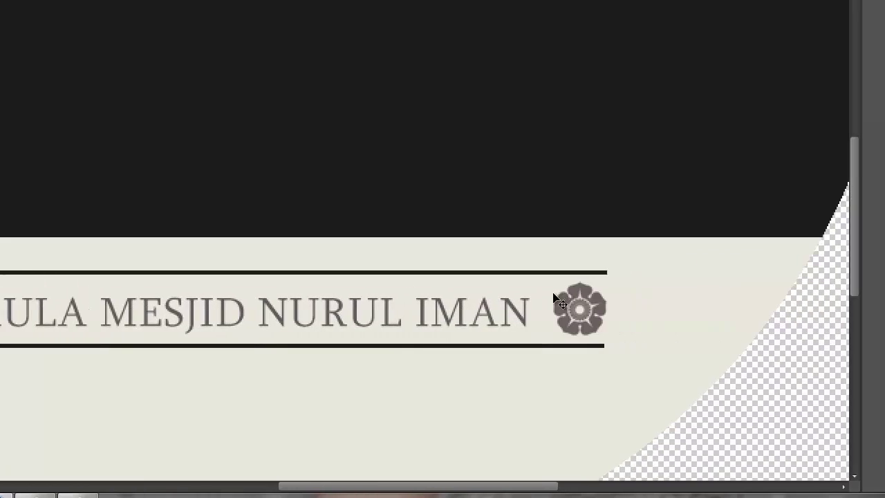
Step: Reduce the opacity of the upper line (Layer 7) to 75%
right_click(329, 281)
left_click(352, 283)
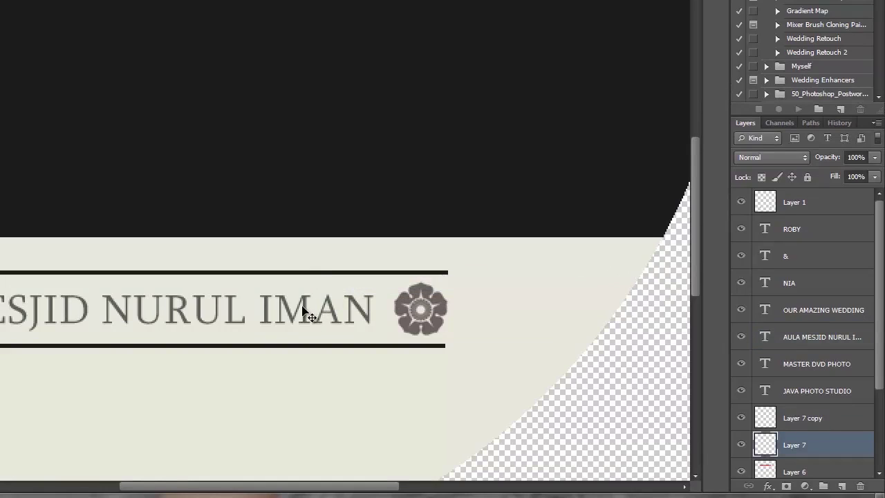
left_click(875, 157)
left_click_drag(863, 172, 856, 177)
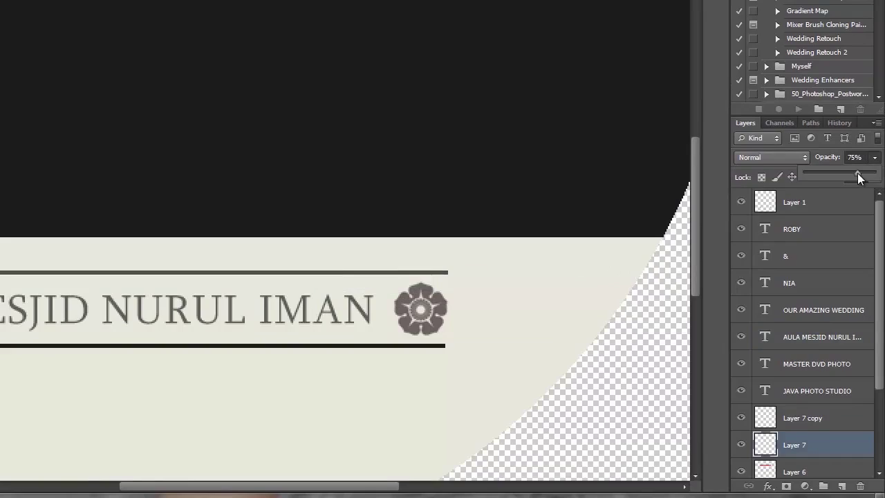
Step: Reduce the opacity of the lower line (Layer 7 copy) to 75%
right_click(296, 352)
left_click(319, 360)
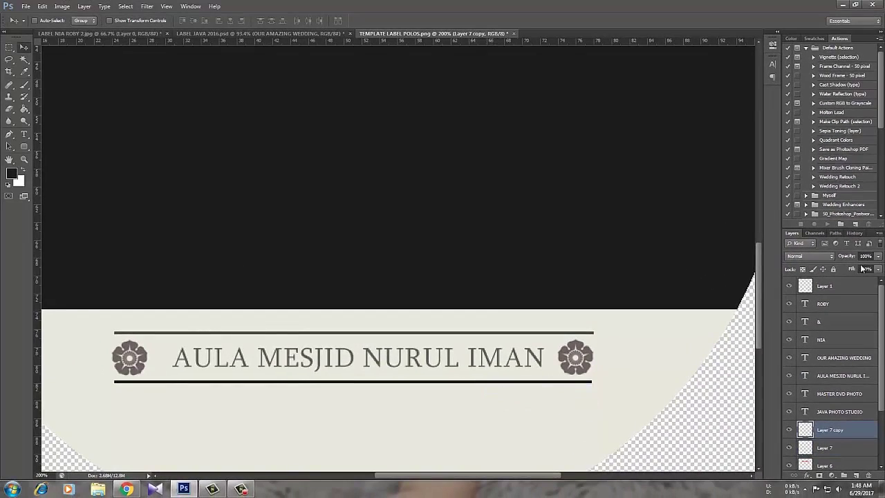
left_click(877, 257)
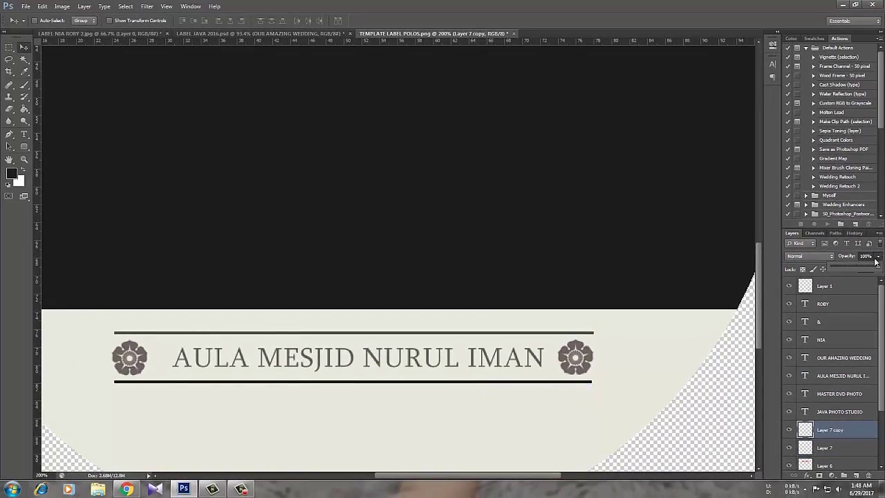
left_click_drag(866, 268, 866, 269)
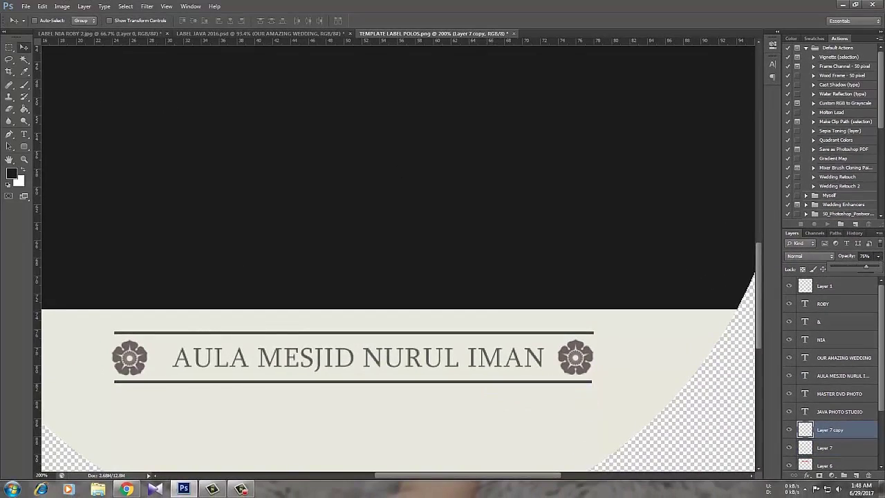
key("Return")
Step: Duplicate the AULA MESJID NURUL IMAN text and place the copy just below the lower line
key("z")
left_click(251, 137, "alt")
left_click(249, 138, "alt")
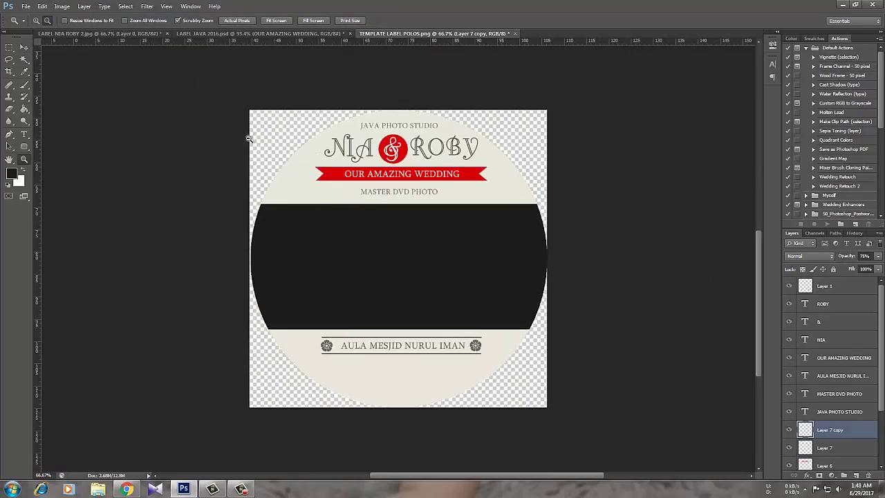
left_click(449, 337)
right_click(422, 347)
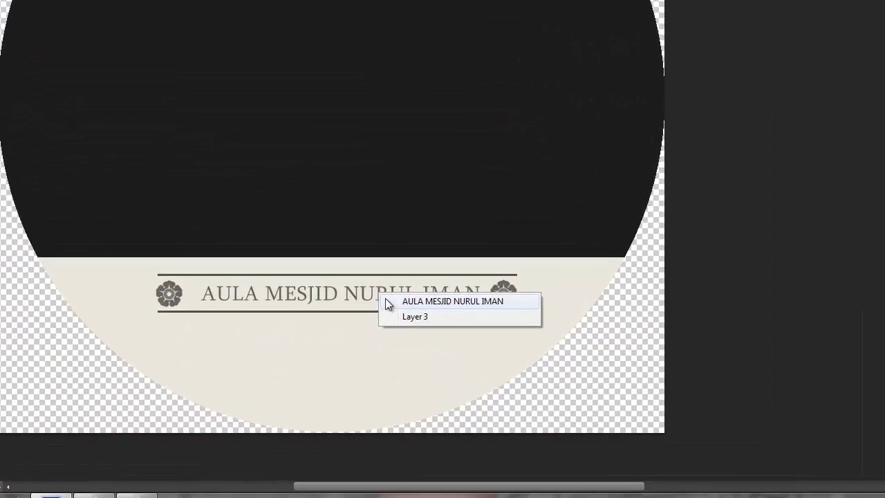
left_click(415, 301)
left_click_drag(387, 297, 390, 343)
Step: Replace the duplicated caption's text with 12 OKTOBER 2016 and centre it beneath the line-framed venue caption
key("z")
left_click(367, 356)
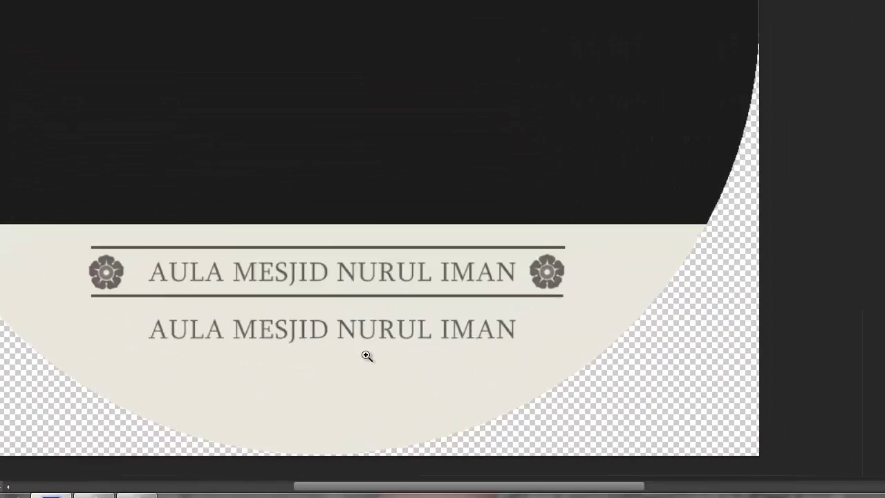
left_click(367, 355)
key("v")
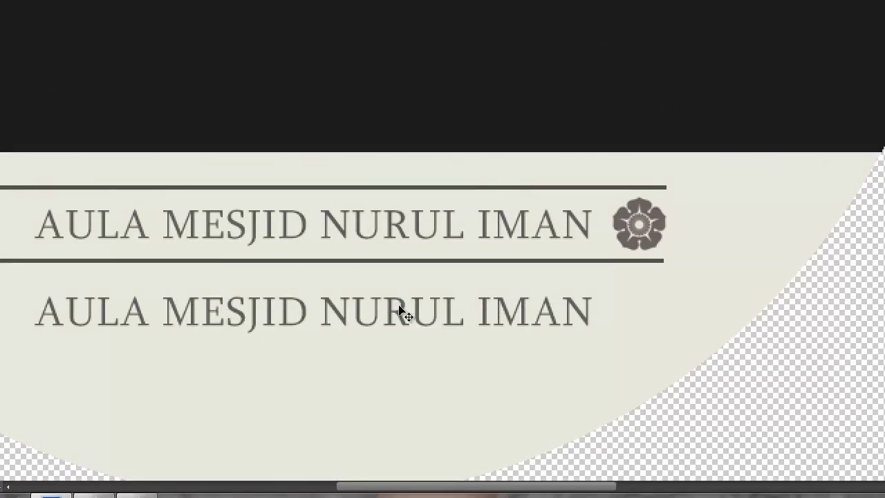
double_click(40, 316)
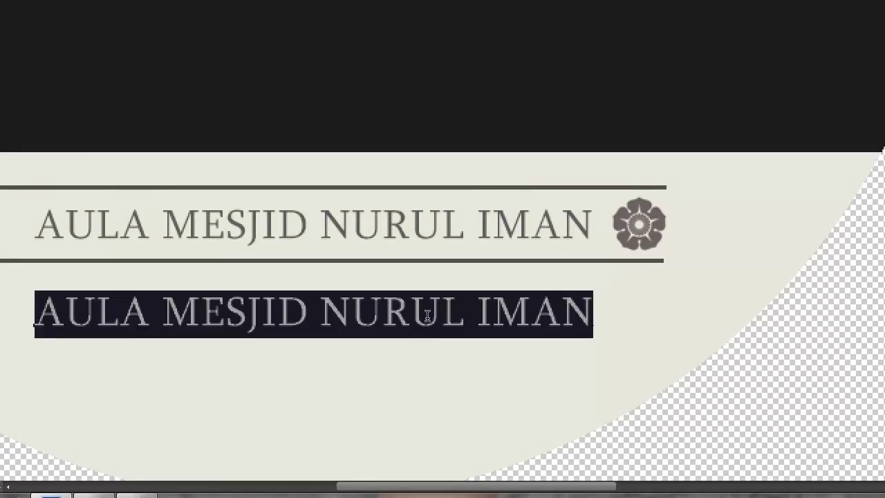
type("12________")
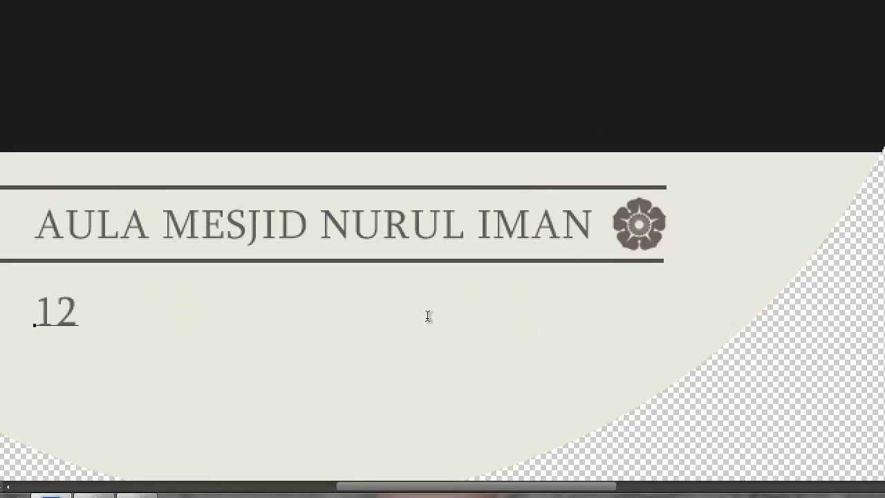
key("Tab")
key("BackSpace")
key("BackSpace")
key("BackSpace")
key("BackSpace")
key("BackSpace")
key("BackSpace")
key("BackSpace")
key("BackSpace")
key("BackSpace")
type("OKTOBER 2016")
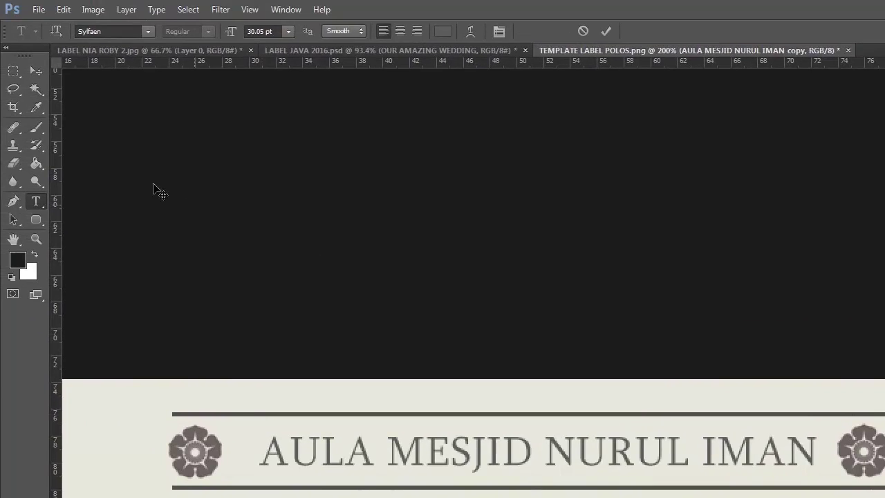
left_click(36, 70)
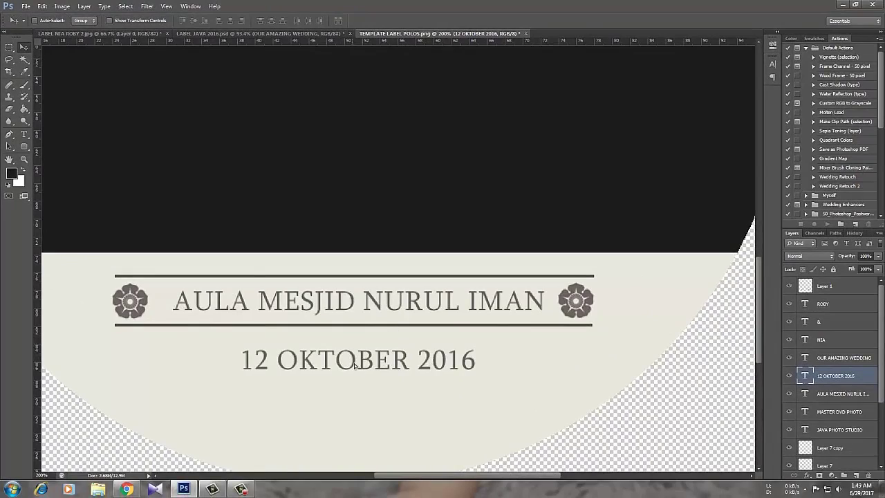
left_click_drag(351, 366, 358, 371)
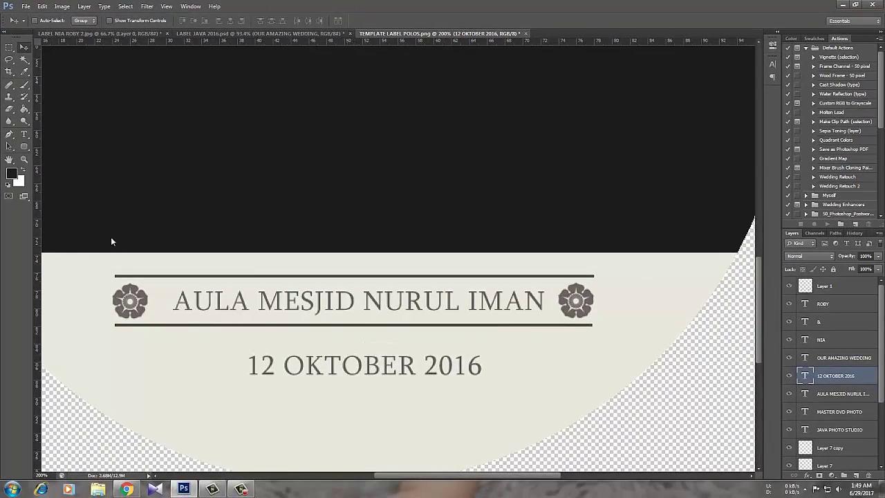
Step: Recolor the 12 OKTOBER 2016 text with the red sampled from the badge behind the ampersand
left_click(25, 136)
left_click_drag(250, 367, 507, 365)
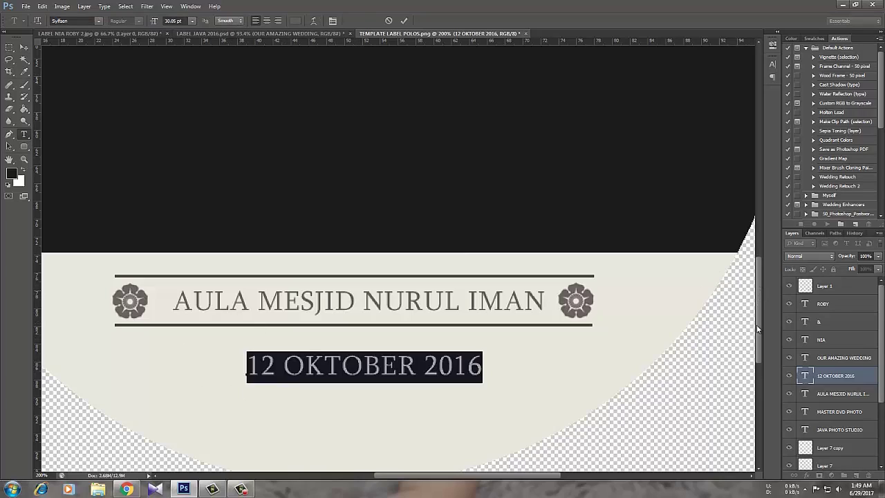
mouse_move(757, 324)
left_mouse_down()
mouse_move(763, 219)
mouse_move(758, 351)
mouse_move(761, 323)
left_mouse_up()
left_click(296, 20)
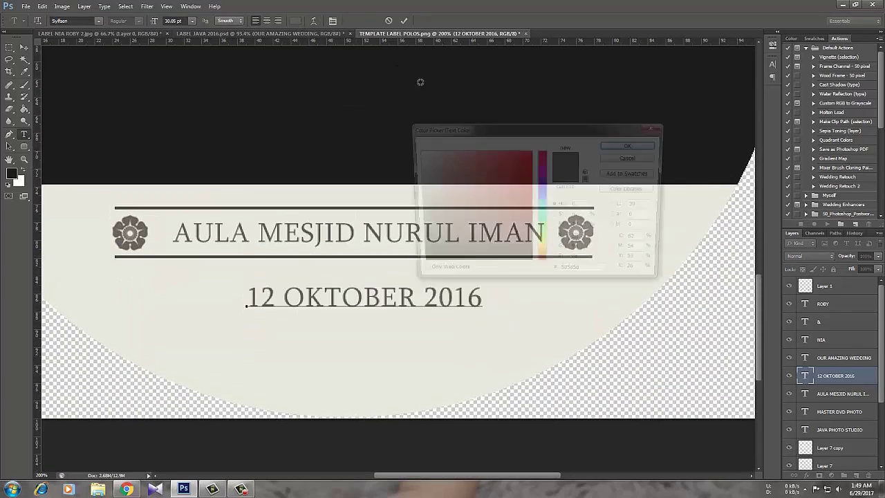
left_click_drag(761, 275, 762, 166)
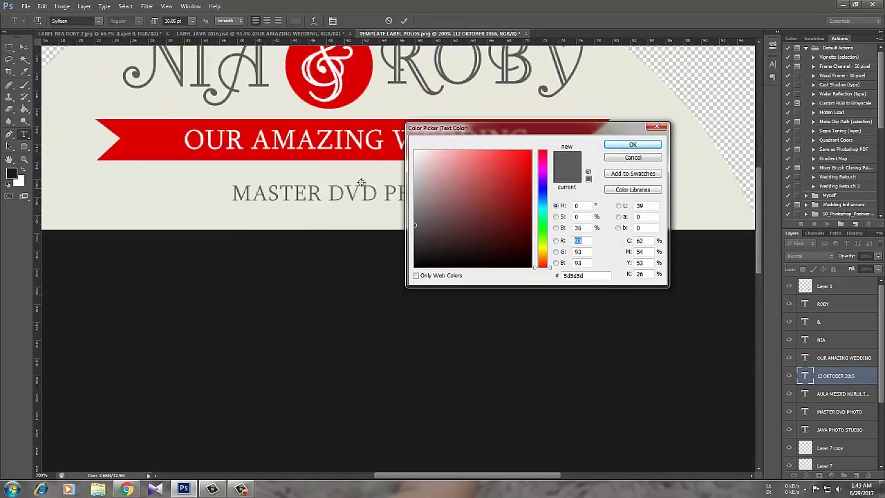
left_click(340, 100)
left_click(630, 144)
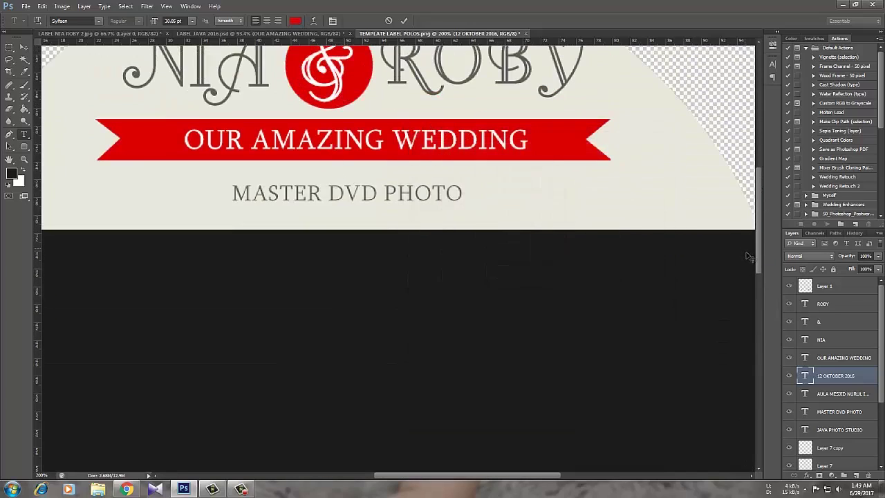
left_click_drag(758, 236, 766, 363)
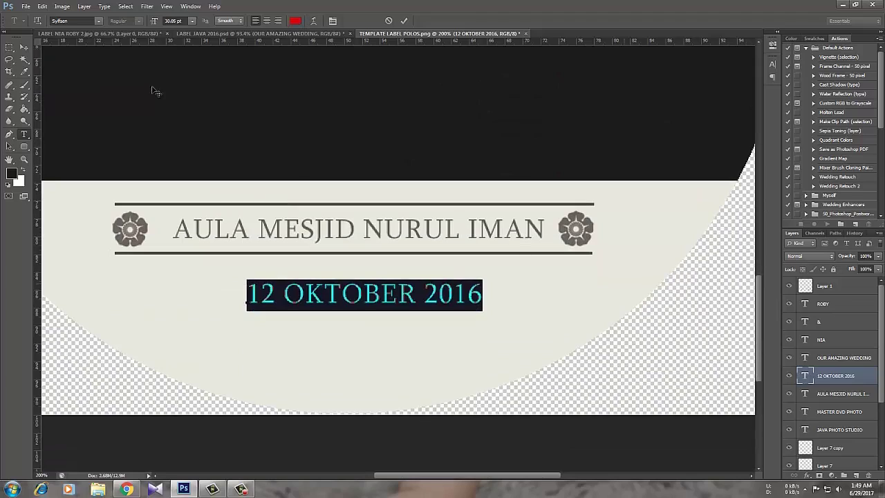
left_click(30, 51)
Step: Switch to Chrome, look through the Google image results for DVD VIDEO LOGO PNG, and return to the label in Photoshop
key("z")
left_click(235, 158, "alt")
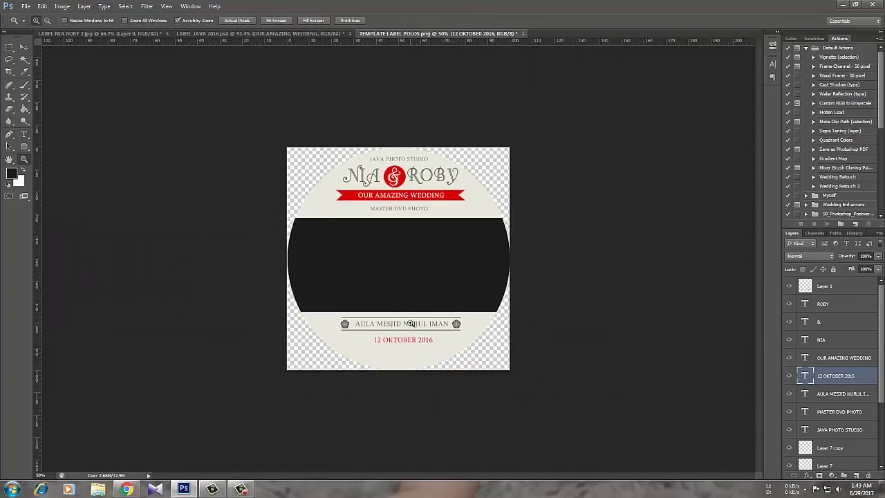
left_click(410, 323)
left_click(431, 376)
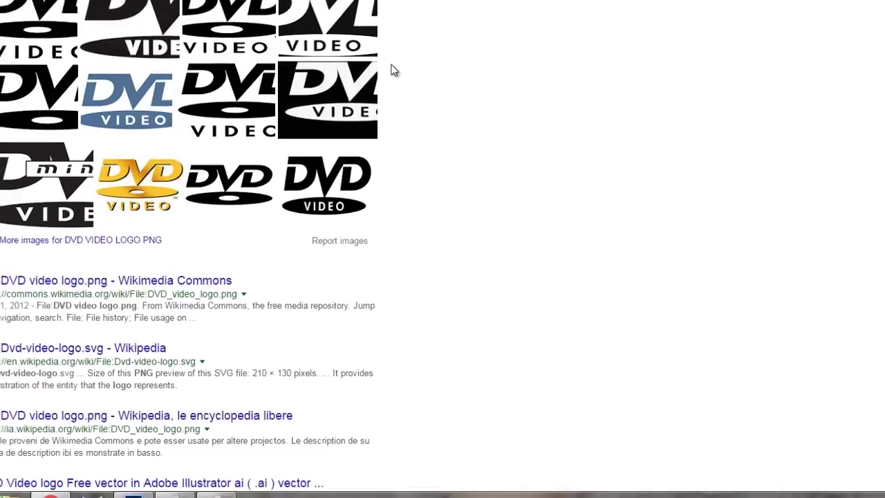
left_click(69, 3)
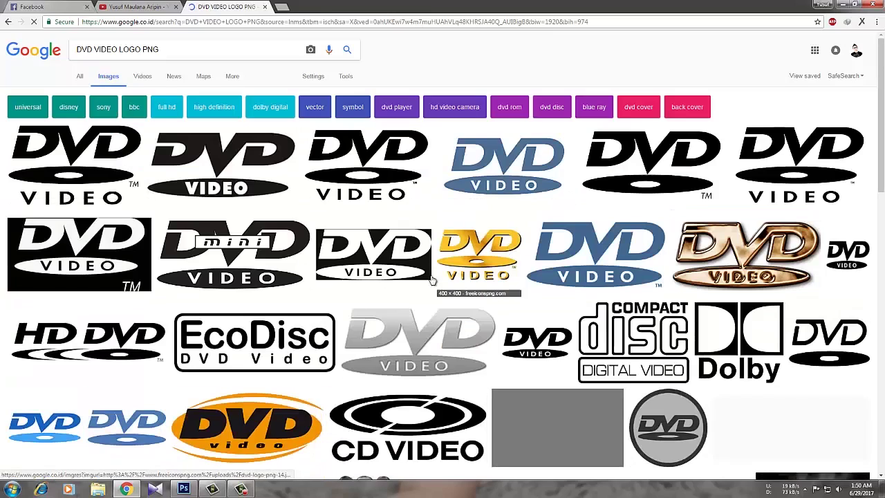
left_click(186, 490)
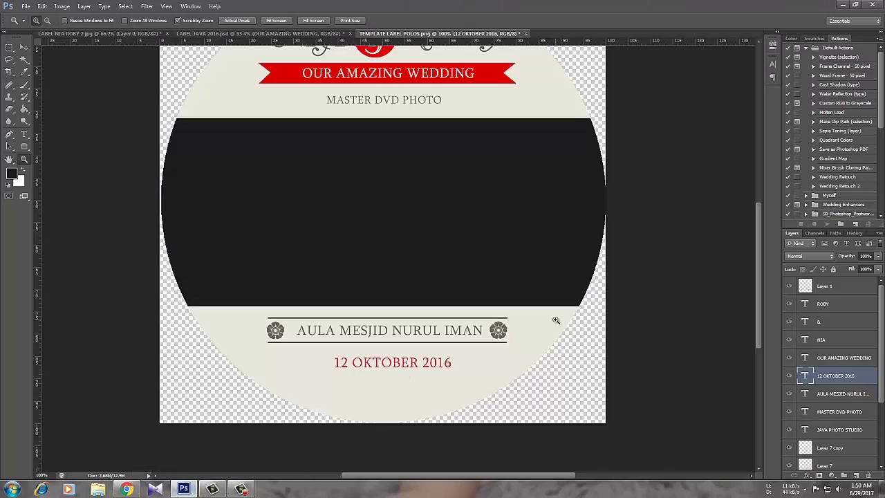
Step: Open the wedding photo 074.jpg from the Edit folder in File Explorer as a new document in Photoshop
left_click_drag(760, 288, 763, 273)
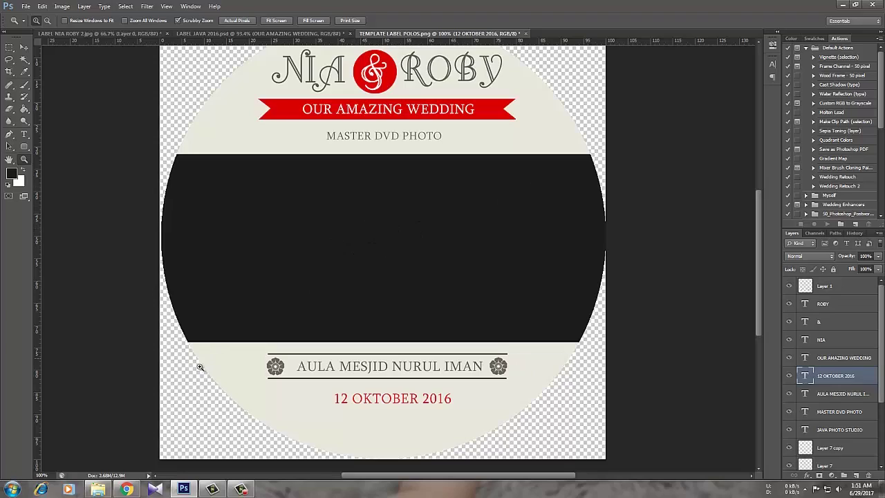
left_click(101, 492)
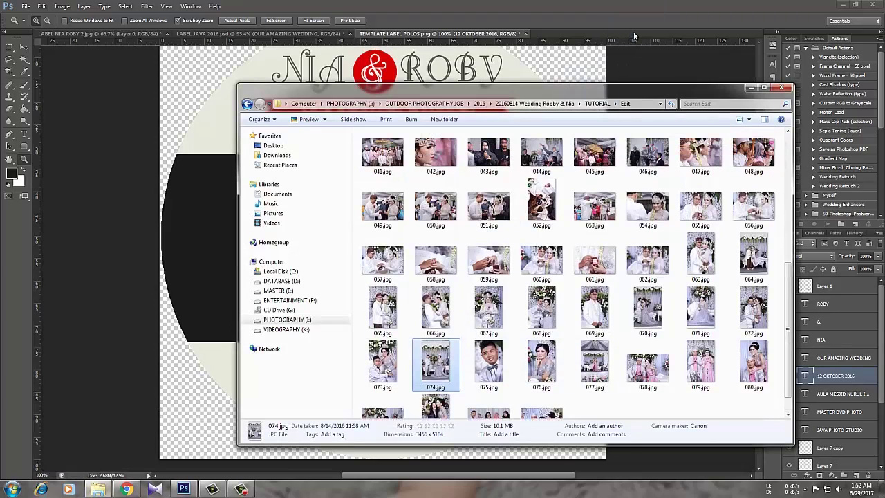
left_click(634, 31)
left_click_drag(591, 65, 580, 81)
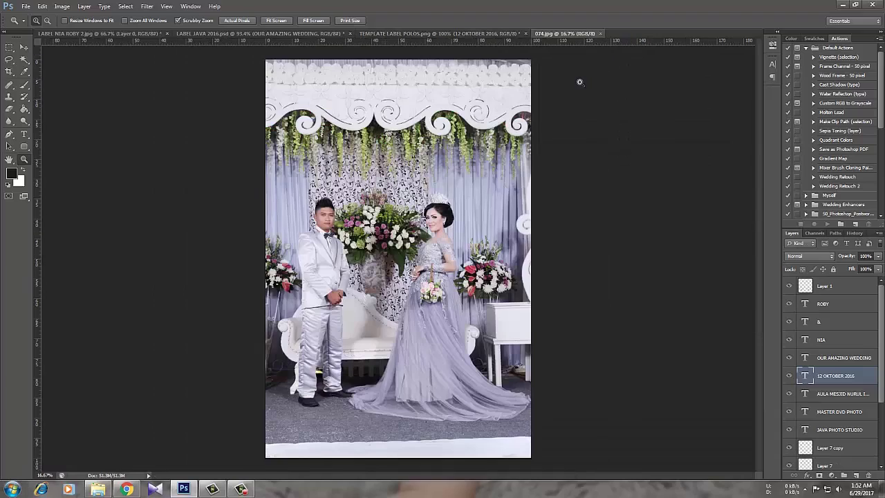
left_click(360, 235)
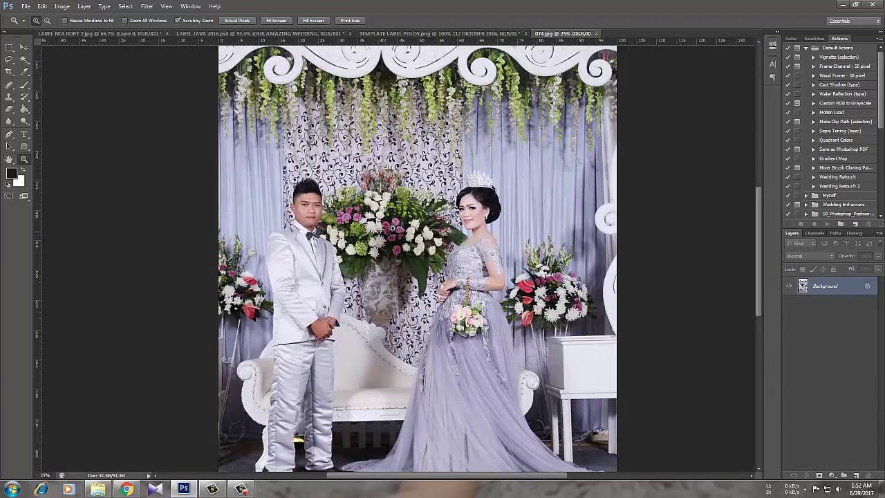
Step: Copy the whole 074.jpg photo, paste it above the dark center band (Layer 3 copy) in the label, and clip it to the band
key("ctrl+a")
left_click(423, 33)
key("v")
right_click(424, 231)
left_click(512, 235)
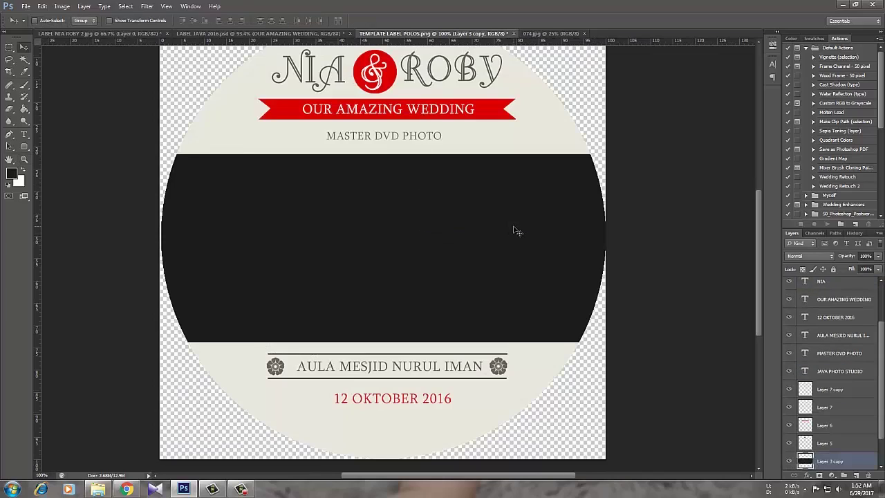
key("ctrl+v")
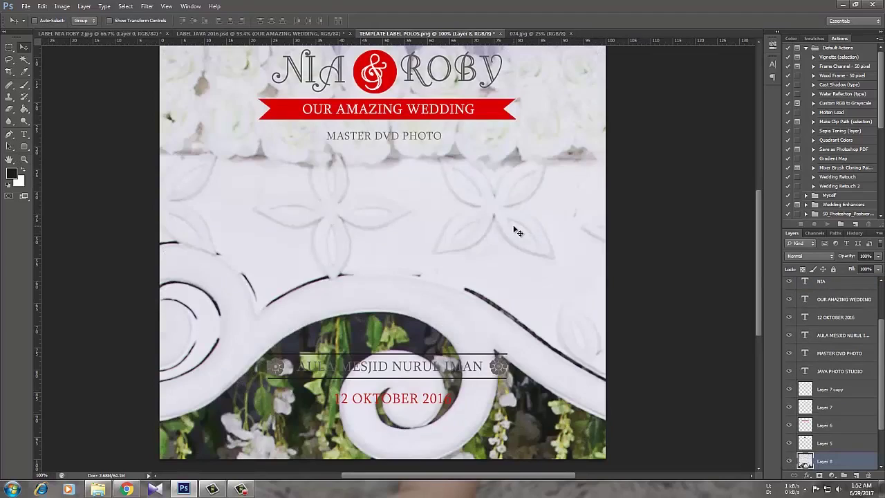
key("ctrl+alt+g")
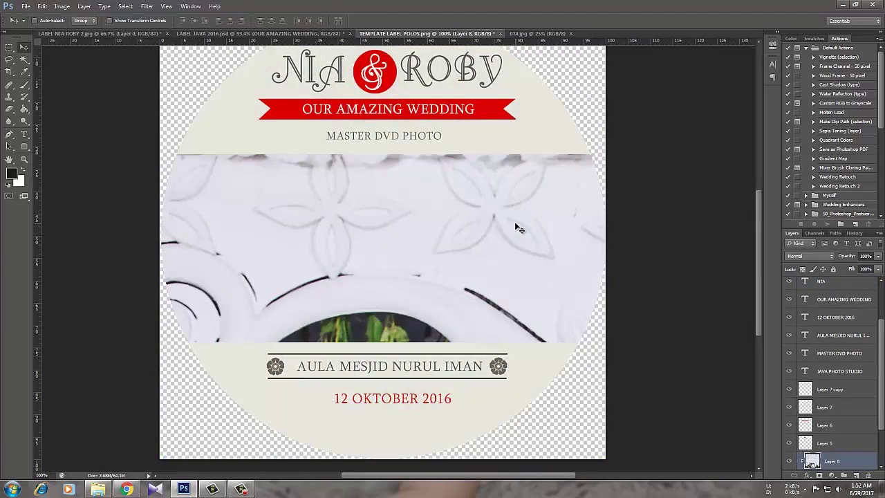
Step: Scale the clipped photo down and position it so the couple's upper bodies fill the center band
key("z")
left_click(515, 221, "alt")
scroll(844, 437, "down", 2)
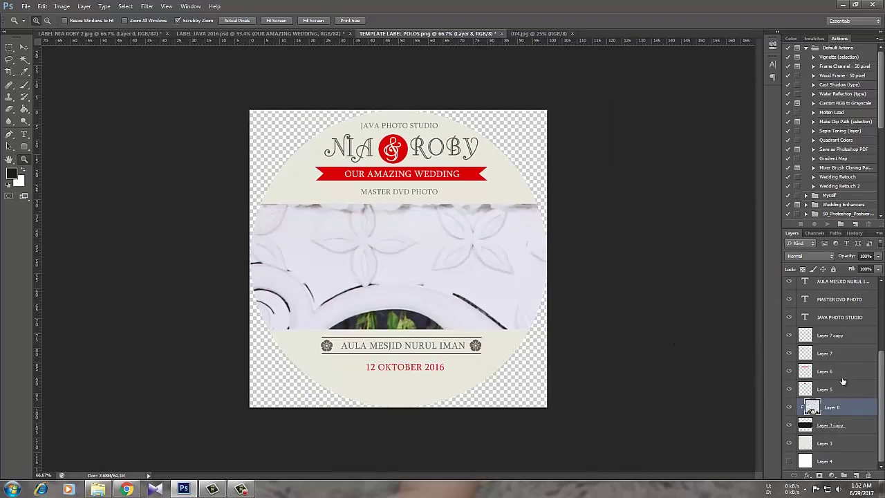
key("ctrl+t")
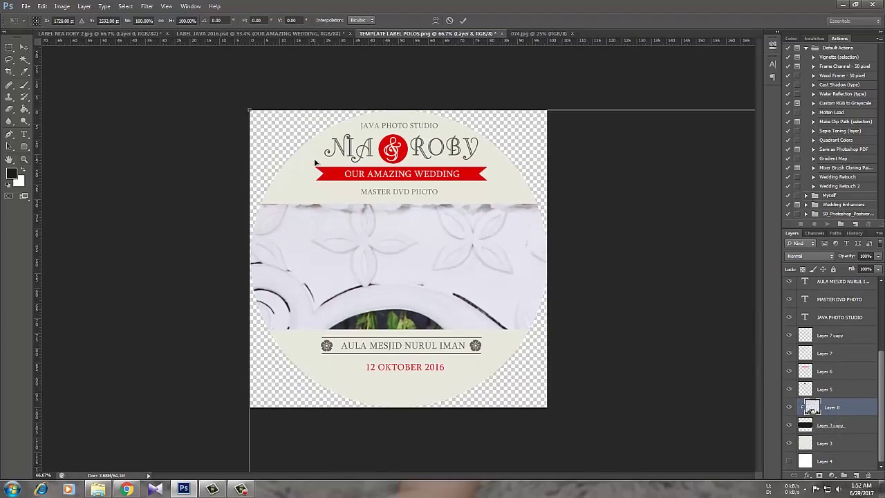
left_click_drag(274, 145, 336, 338)
left_click_drag(435, 416, 354, 108)
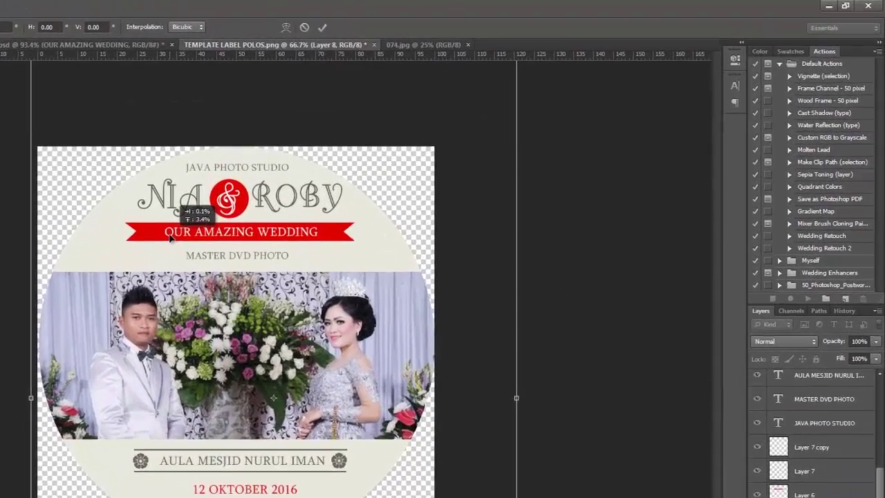